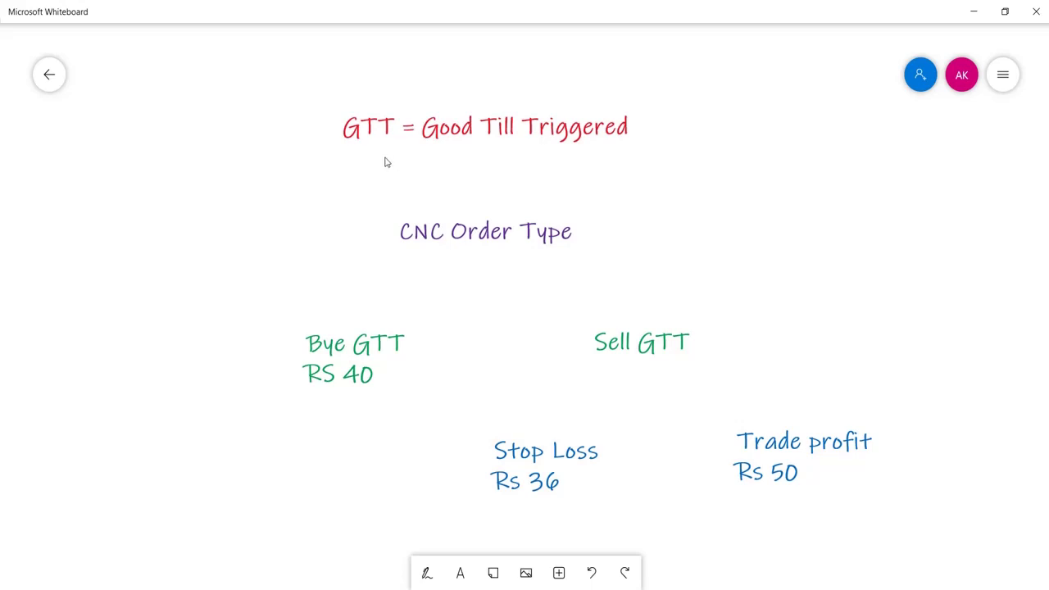
# Underline the word CNC in the CNC Order Type label with the blue pen.
pyautogui.click(427, 572)
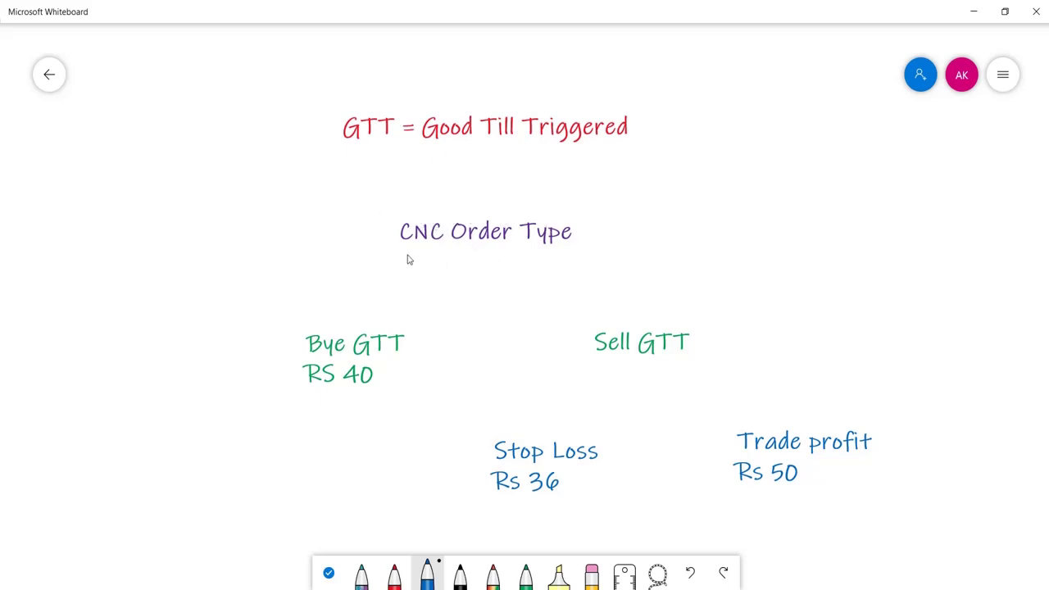
pyautogui.moveTo(400, 249); pyautogui.dragTo(442, 246)
# Draw black arrows from CNC Order Type to Bye GTT and Sell GTT, and from Sell GTT to Stop Loss and Trade profit.
pyautogui.click(460, 575)
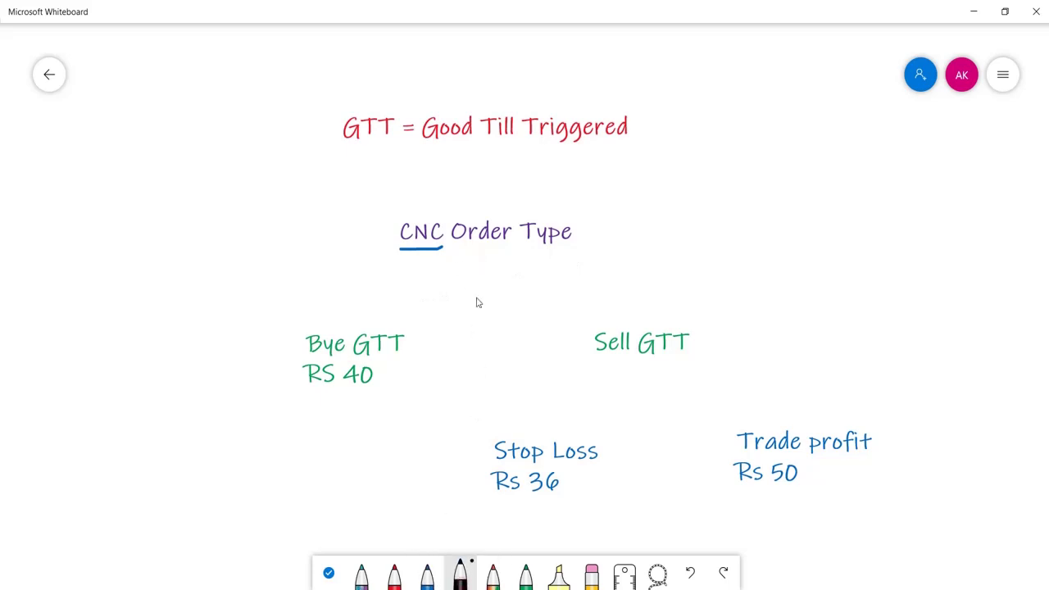
pyautogui.moveTo(474, 250)
pyautogui.mouseDown()
pyautogui.moveTo(368, 328)
pyautogui.moveTo(362, 309)
pyautogui.moveTo(391, 319)
pyautogui.mouseUp()
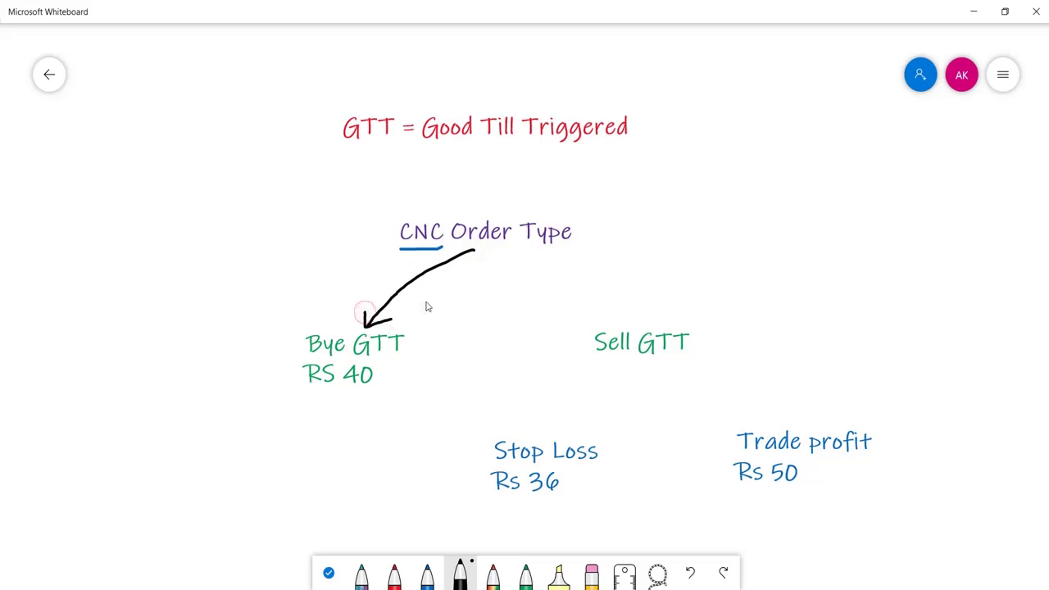
pyautogui.moveTo(473, 249)
pyautogui.mouseDown()
pyautogui.moveTo(508, 276)
pyautogui.moveTo(623, 325)
pyautogui.moveTo(601, 326)
pyautogui.mouseUp()
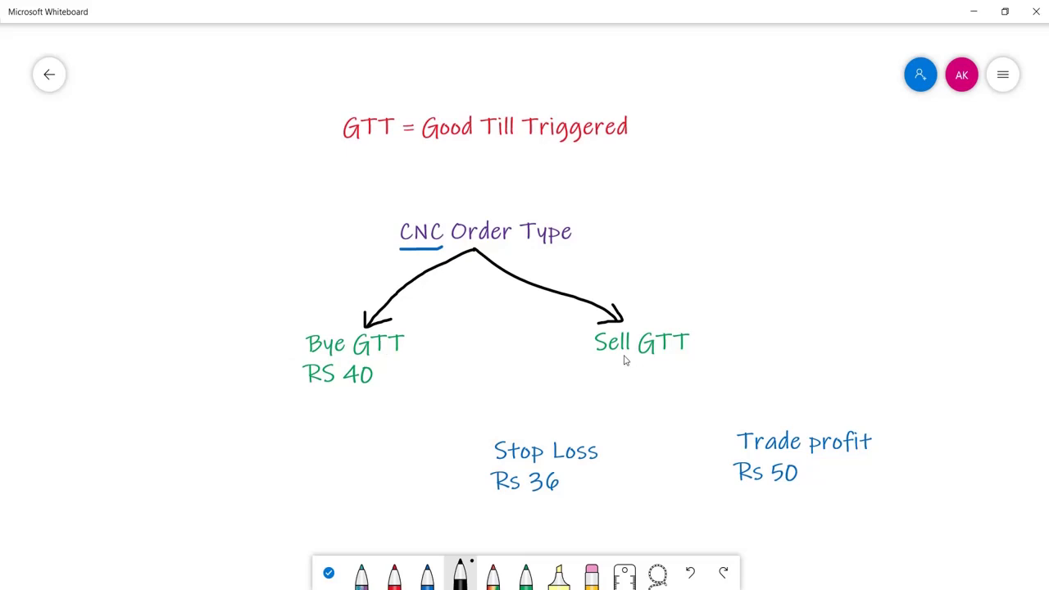
pyautogui.moveTo(624, 354)
pyautogui.mouseDown()
pyautogui.moveTo(571, 435)
pyautogui.moveTo(588, 426)
pyautogui.mouseUp()
pyautogui.moveTo(624, 358)
pyautogui.mouseDown()
pyautogui.moveTo(714, 380)
pyautogui.moveTo(770, 422)
pyautogui.moveTo(744, 421)
pyautogui.mouseUp()
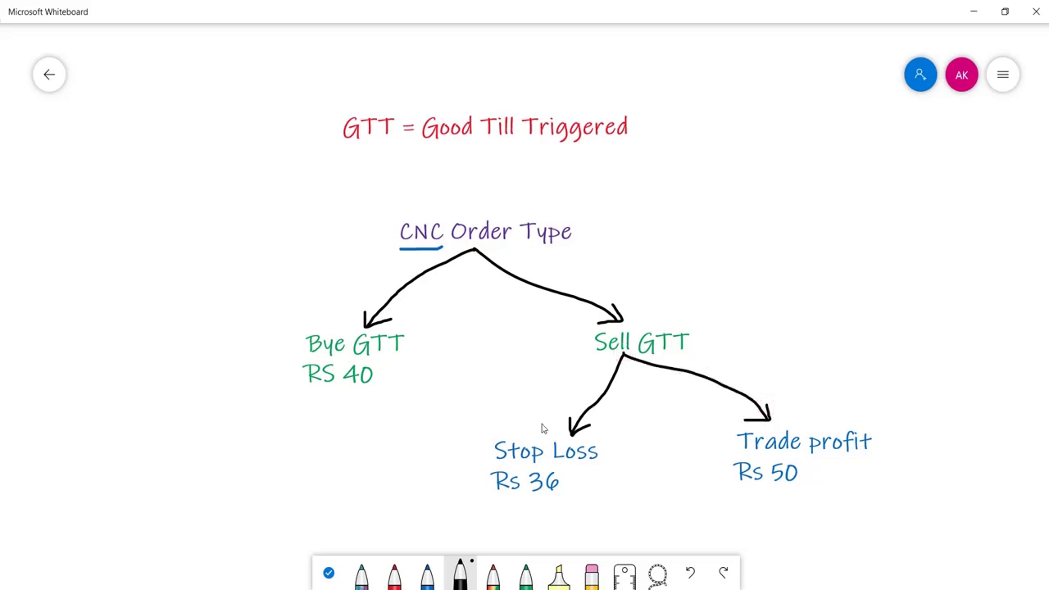
# Switch to the BANKBARODA chart in the browser and examine the price history around the 38.00 line from 2006 up to the latest candles.
pyautogui.hotkey('alt', 'Tab')
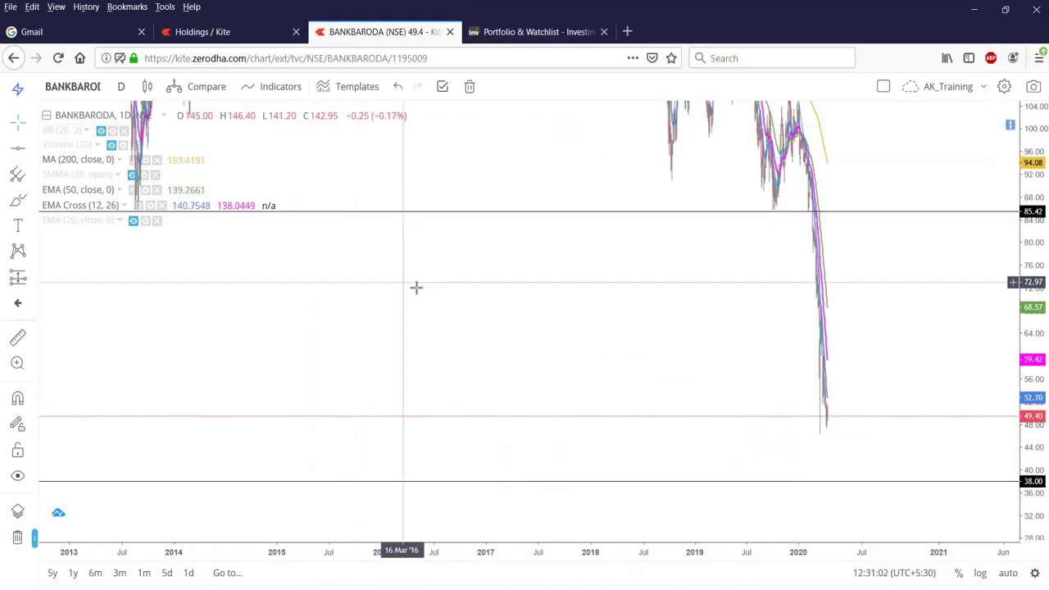
pyautogui.scroll(-3, 418, 288)
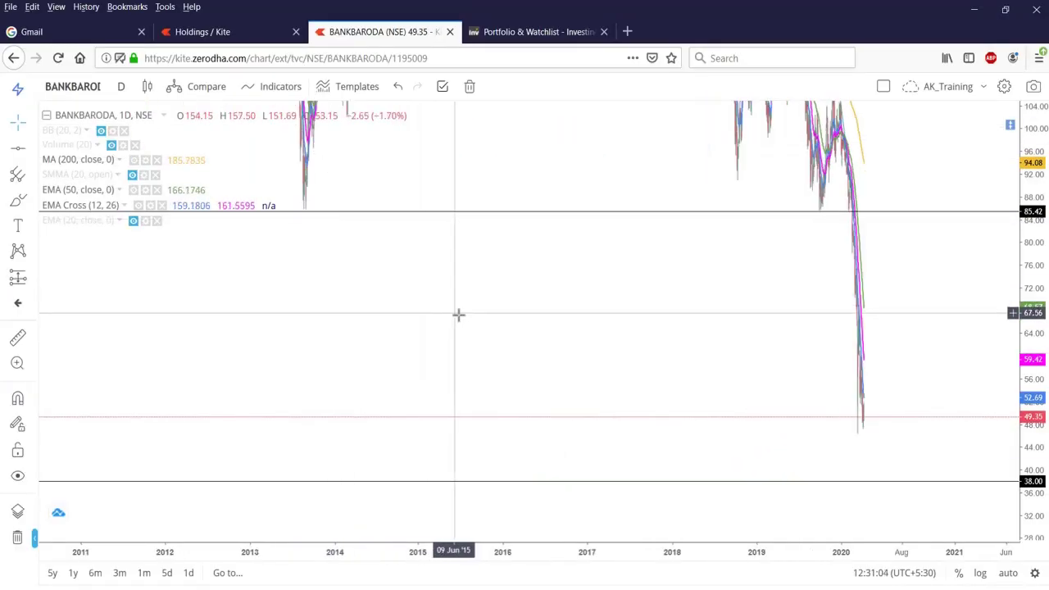
pyautogui.moveTo(358, 312); pyautogui.dragTo(536, 365)
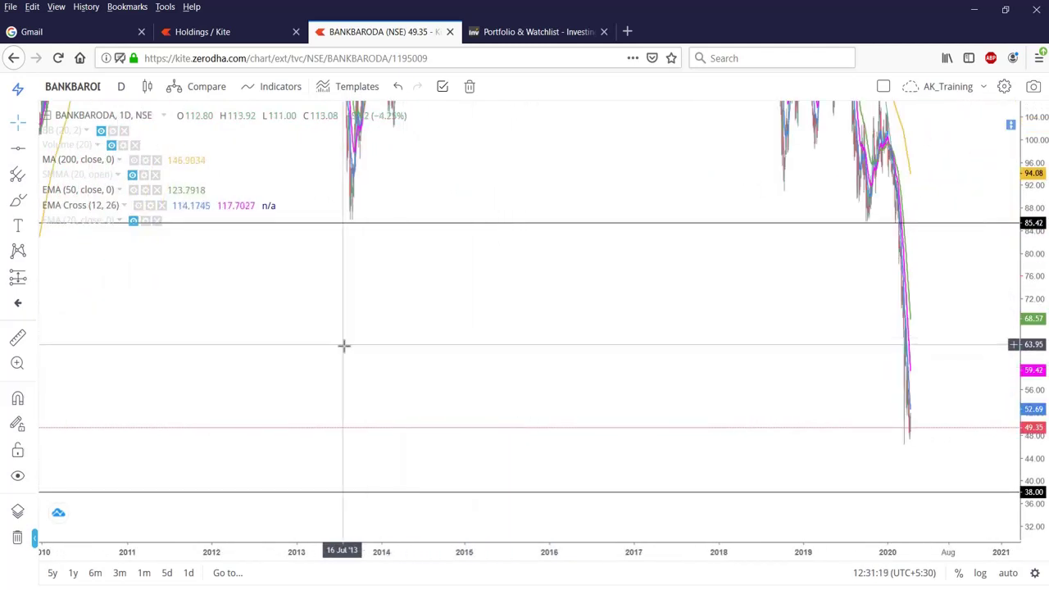
pyautogui.moveTo(330, 365); pyautogui.dragTo(780, 354)
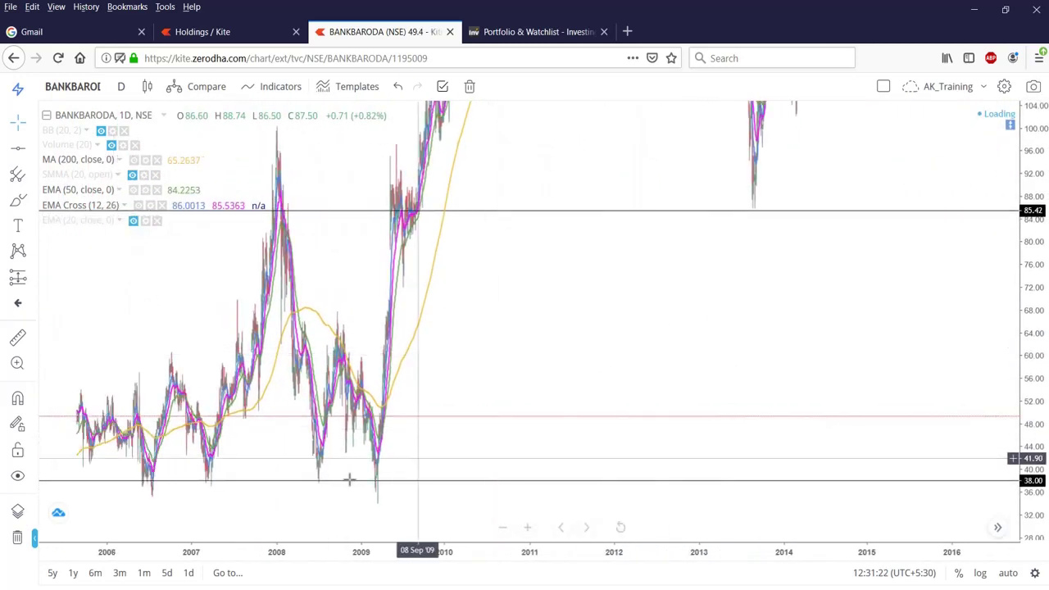
pyautogui.click(245, 485)
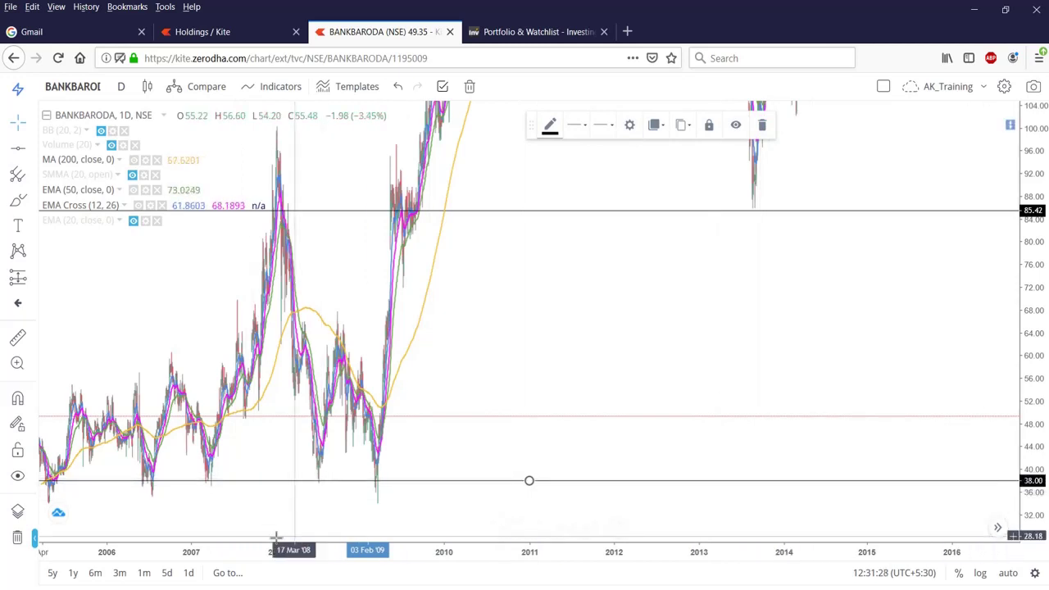
pyautogui.moveTo(901, 387); pyautogui.dragTo(396, 405)
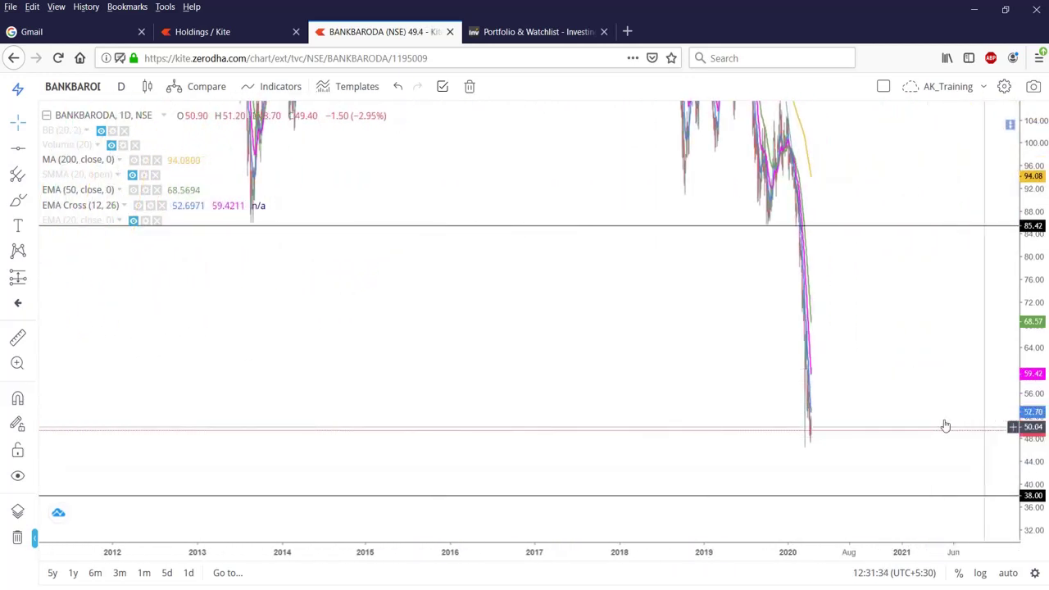
pyautogui.scroll(1, 926, 414)
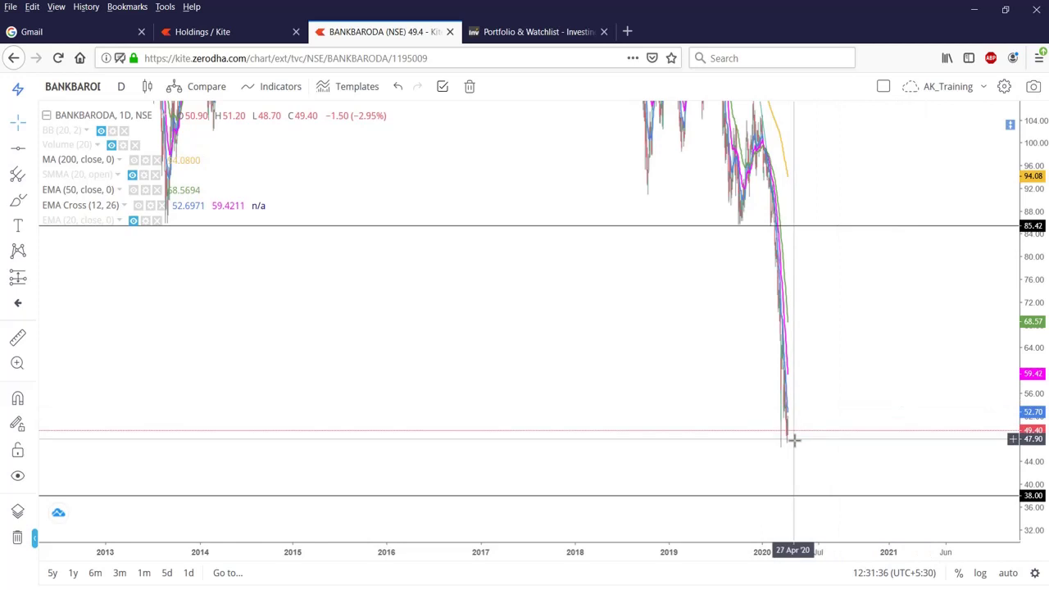
pyautogui.scroll(2, 782, 438)
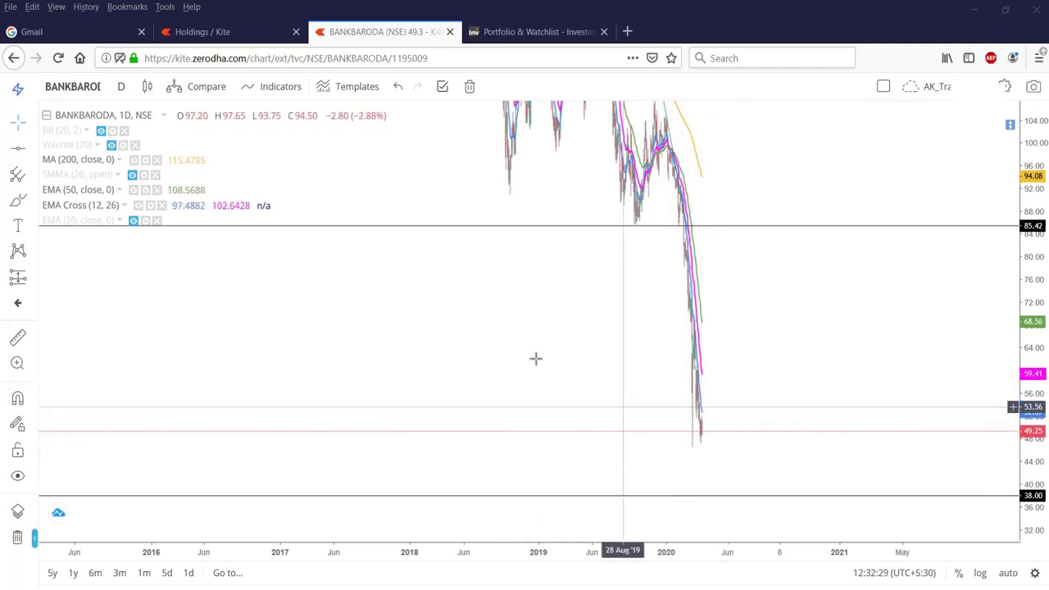
# Fill in a regular CNC limit buy order for BANKBARODA from the Kite watchlist with a price of 40.
pyautogui.click(202, 31)
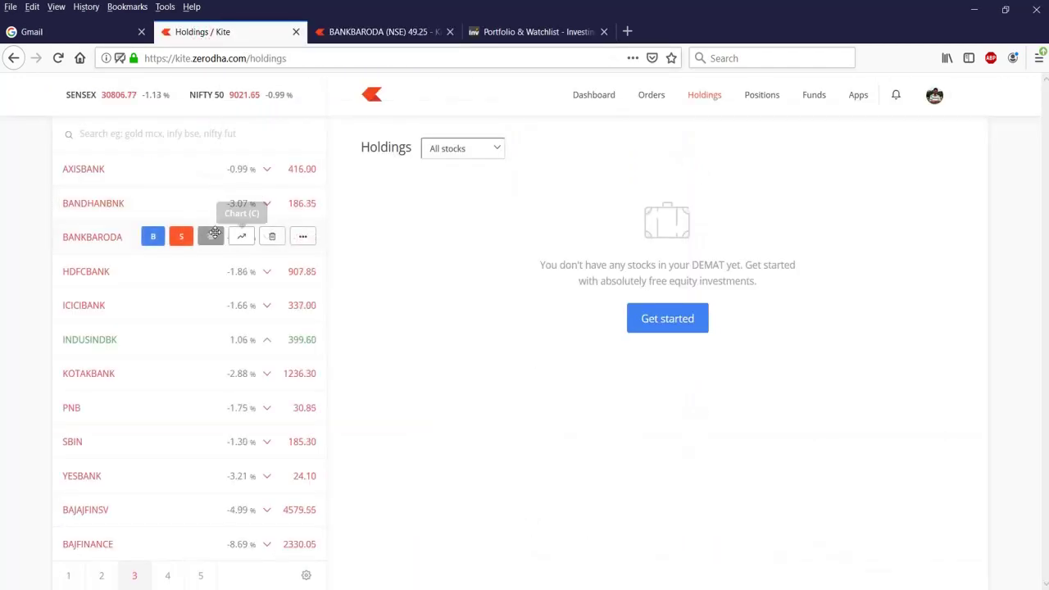
pyautogui.moveTo(144, 242)
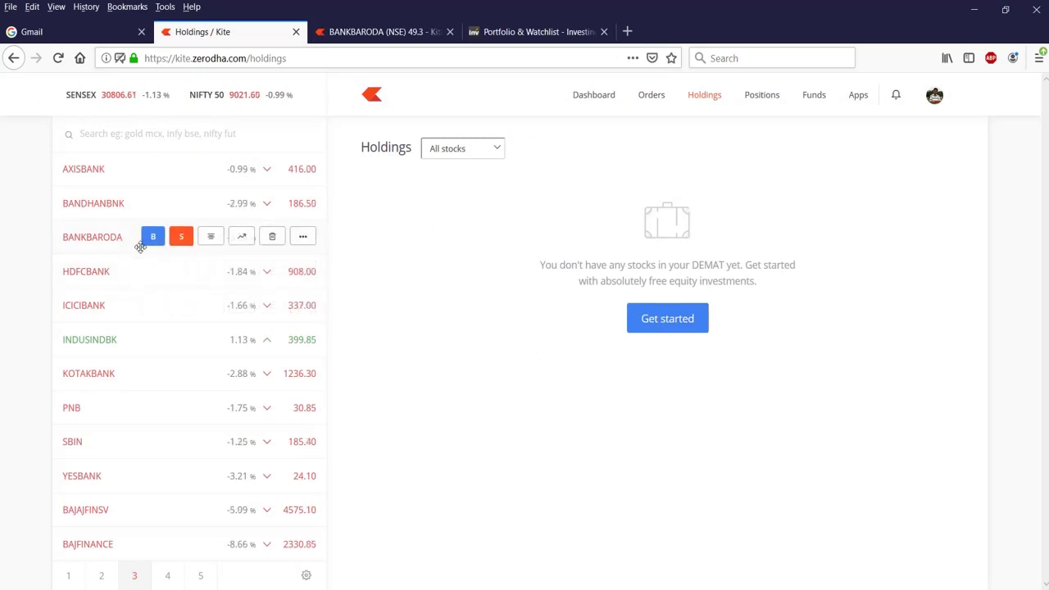
pyautogui.click(154, 238)
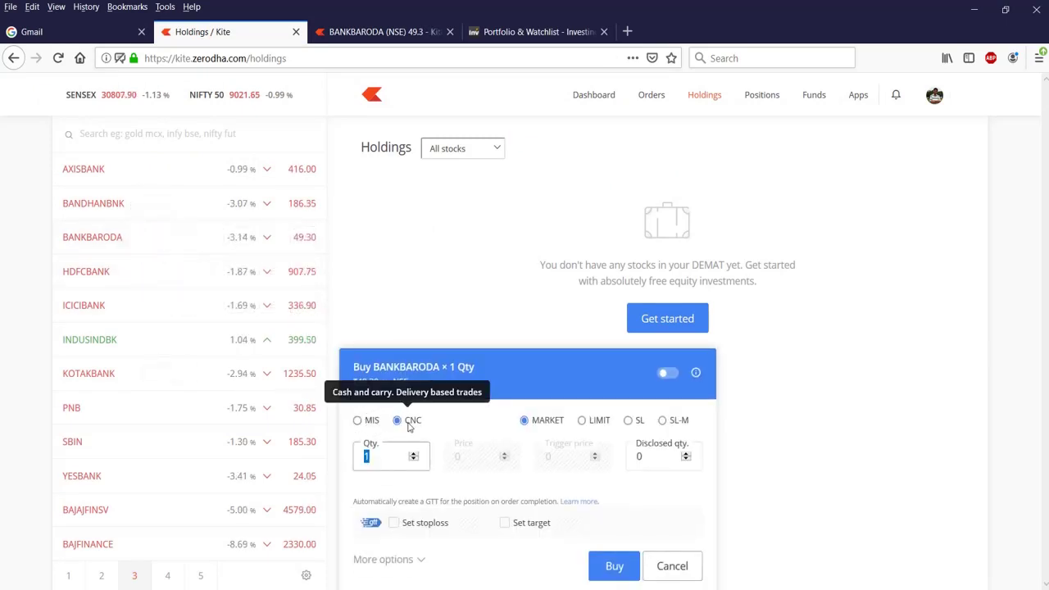
pyautogui.click(583, 421)
pyautogui.click(484, 457)
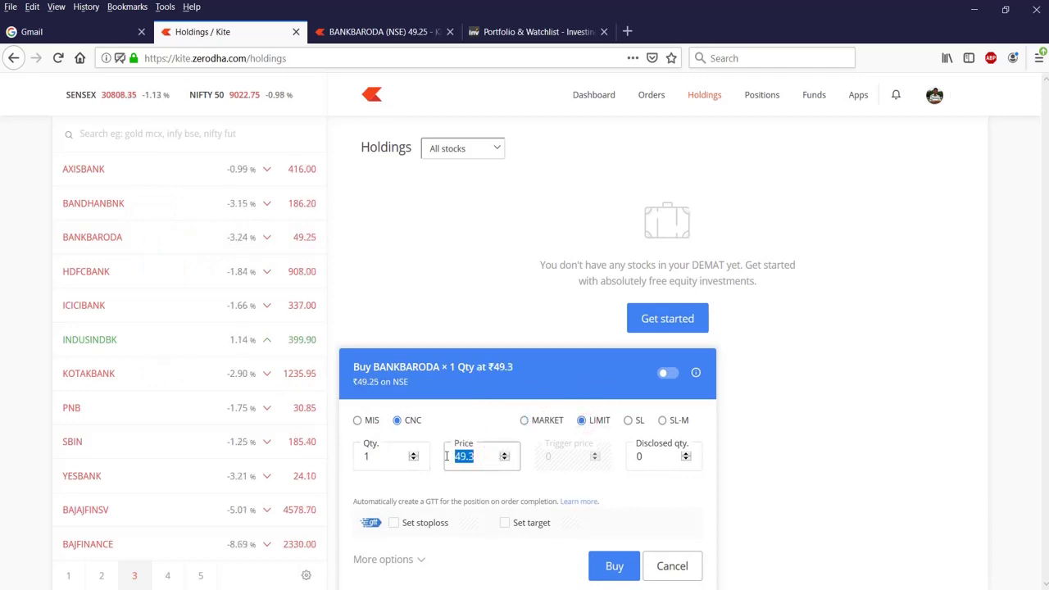
pyautogui.write('40')
# Review the whiteboard diagram, try to place the BANKBARODA limit buy order at 40, and close the order form.
pyautogui.hotkey('alt', 'Tab')
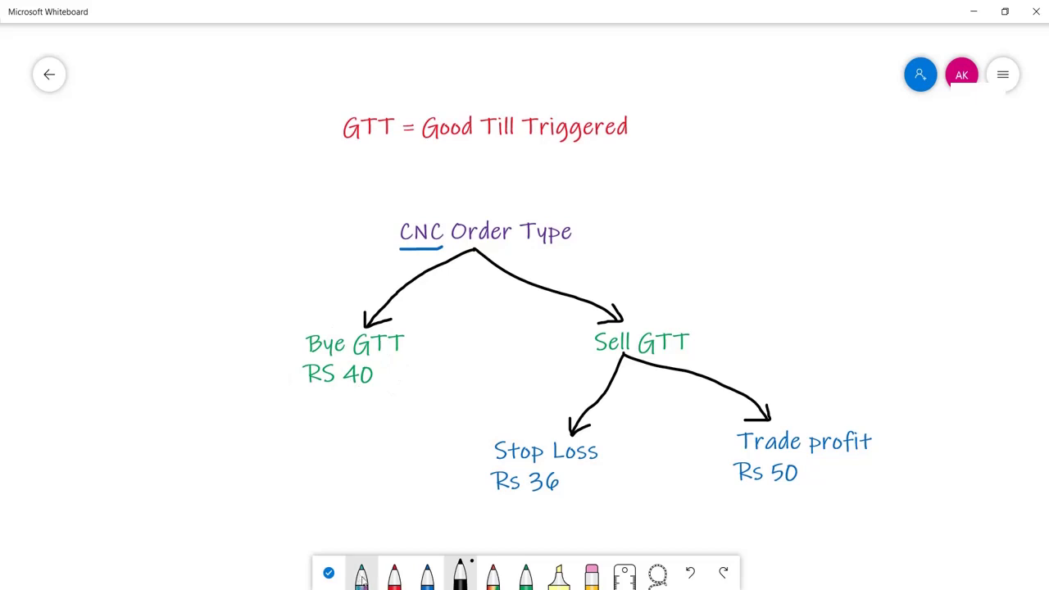
pyautogui.moveTo(356, 589)
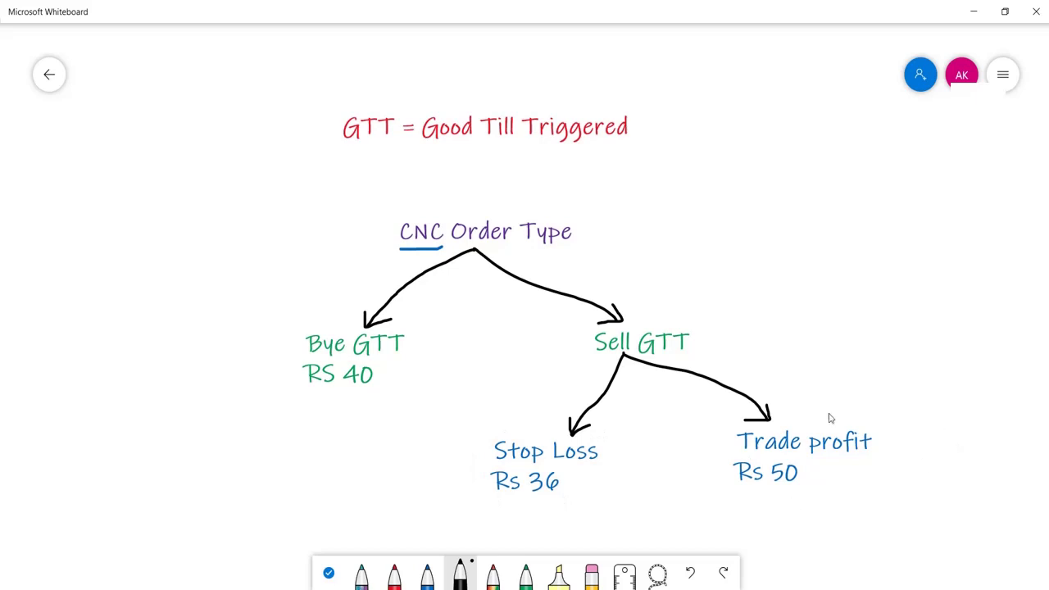
pyautogui.hotkey('alt', 'Tab')
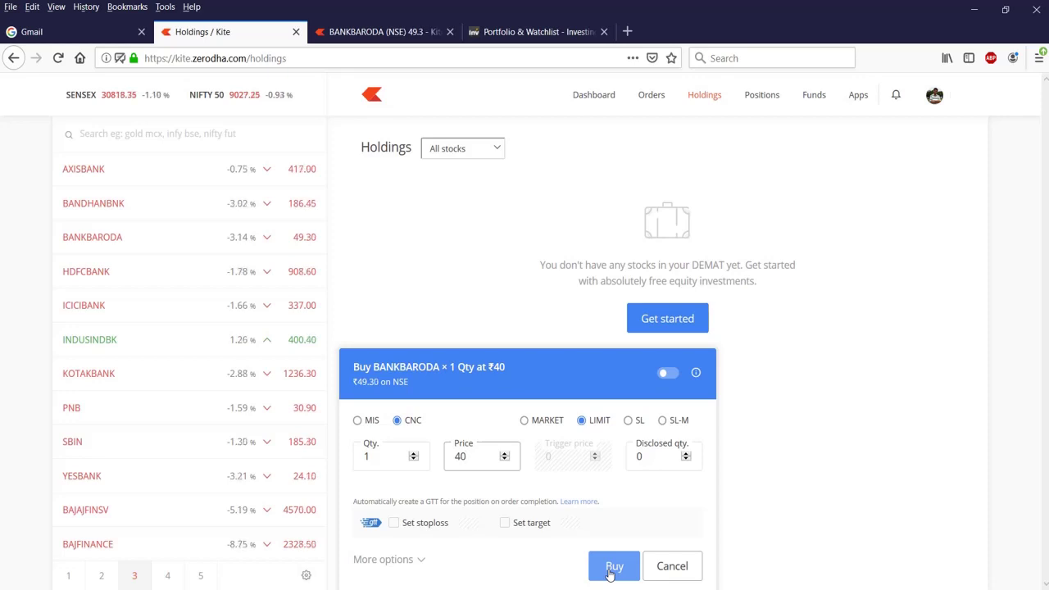
pyautogui.click(611, 571)
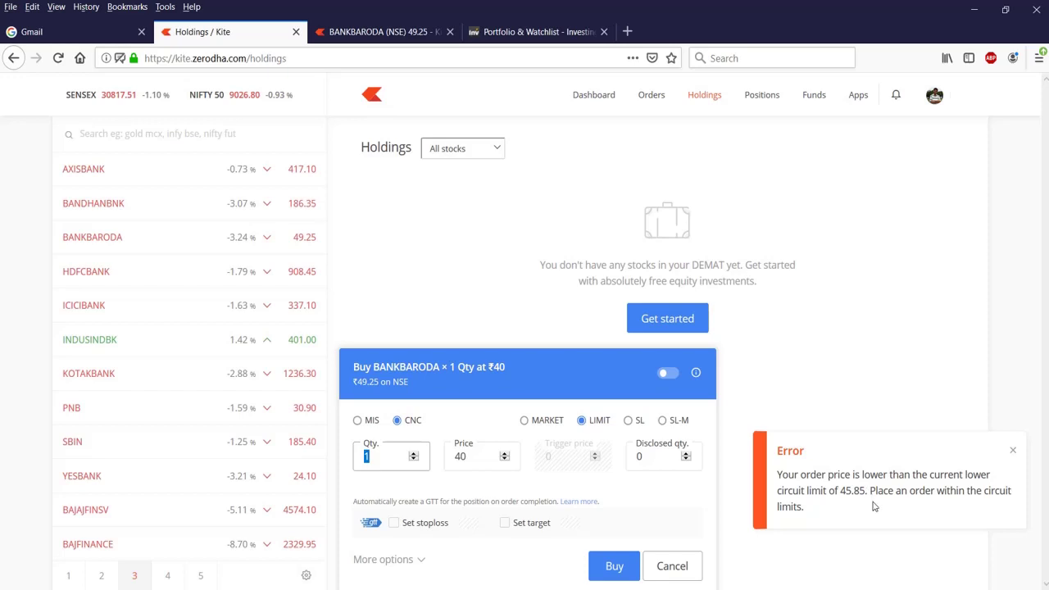
pyautogui.click(1013, 452)
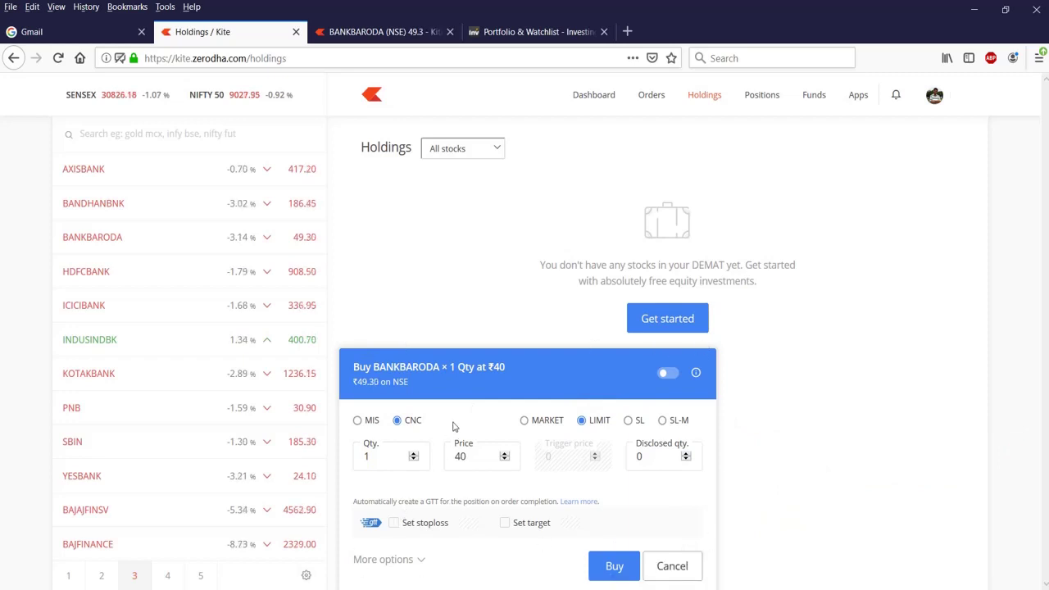
pyautogui.press('Escape')
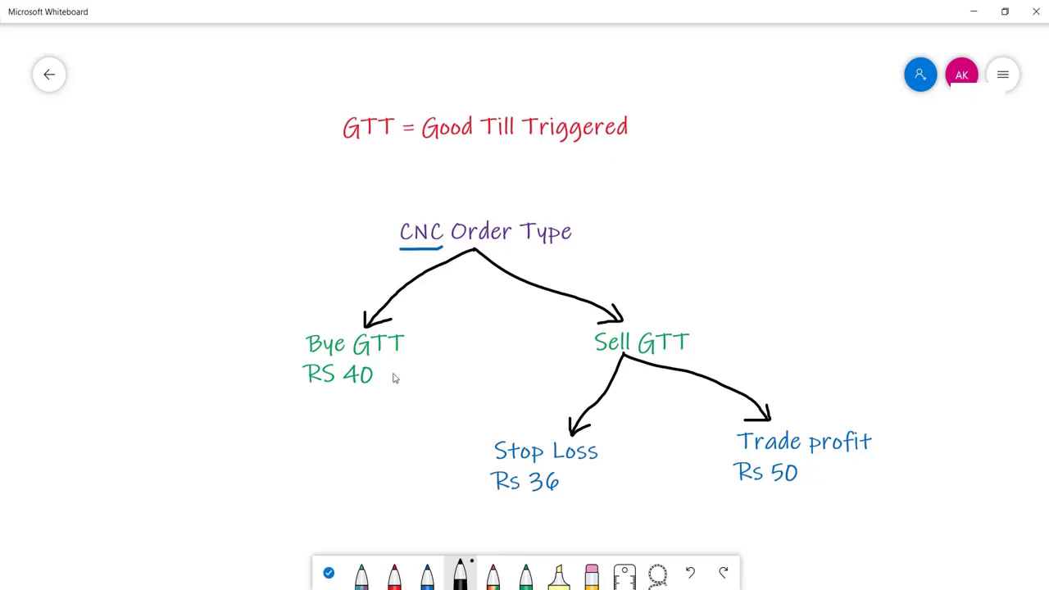
# Underline RS 40 below Bye GTT on the whiteboard and return to the Kite holdings page.
pyautogui.moveTo(305, 394); pyautogui.dragTo(372, 391)
pyautogui.hotkey('alt', 'Tab')
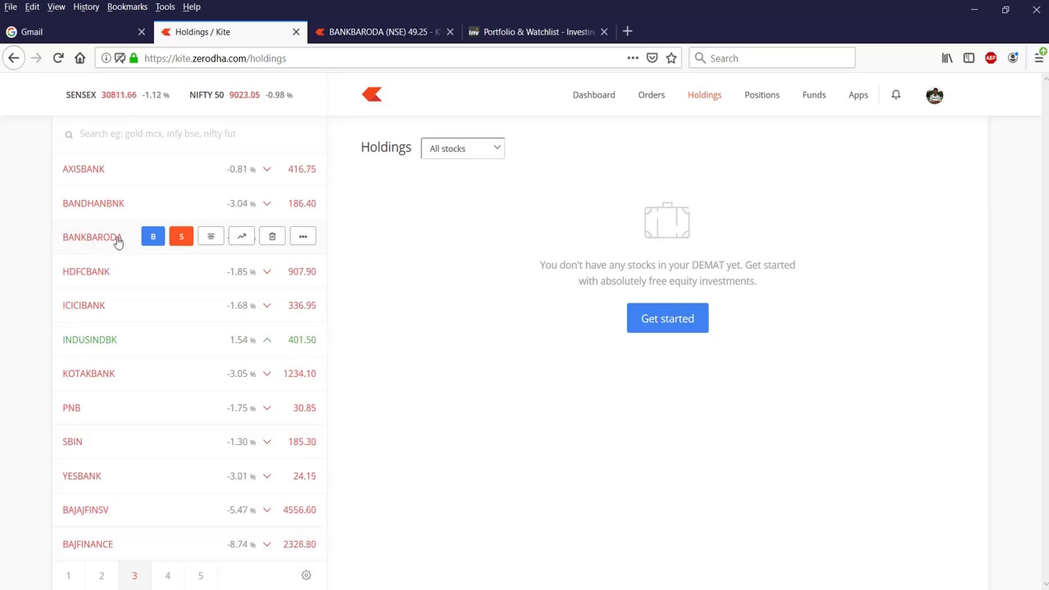
# Set up a single-trigger buy GTT for BANKBARODA with trigger price 40, quantity 1 and limit price 40.
pyautogui.click(303, 238)
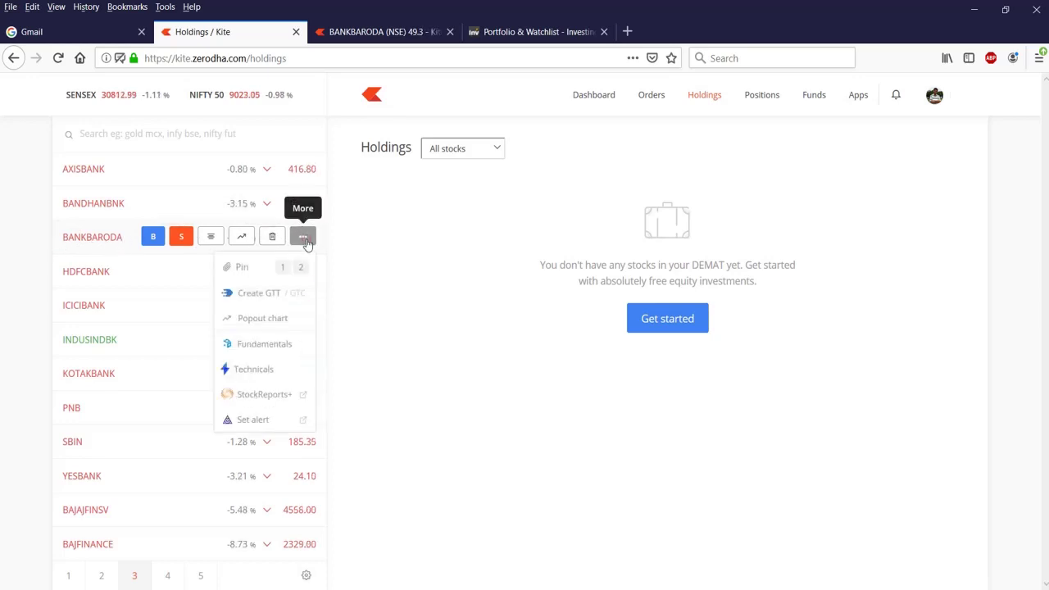
pyautogui.click(260, 296)
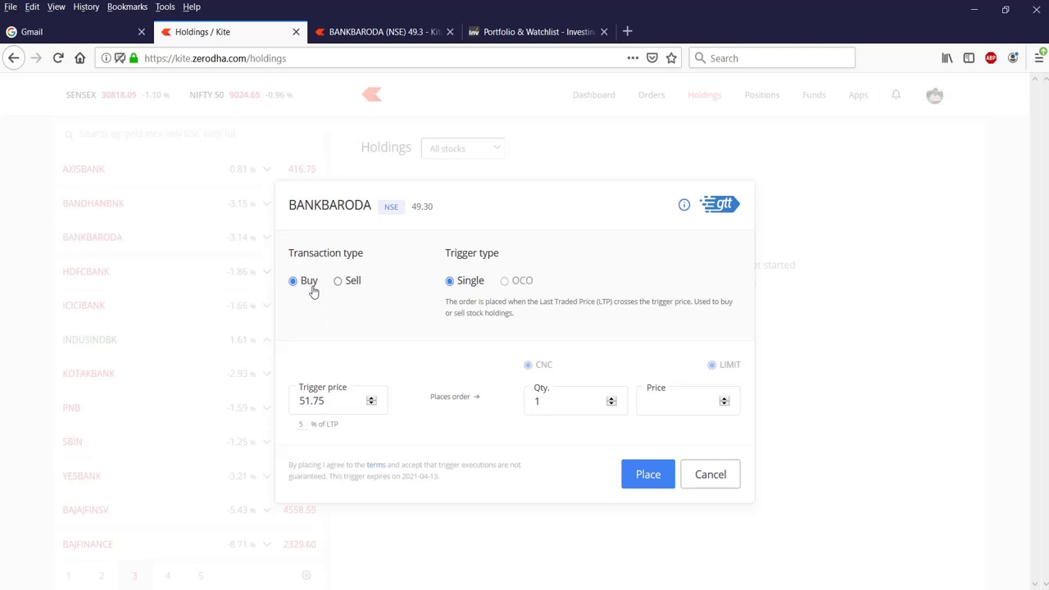
pyautogui.moveTo(339, 403); pyautogui.dragTo(288, 408)
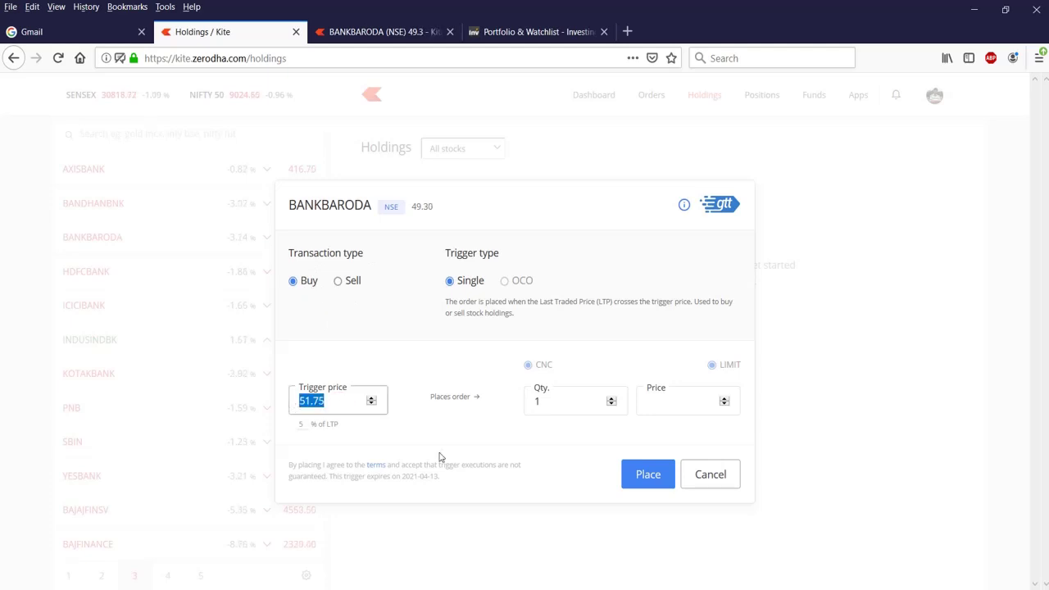
pyautogui.write('40')
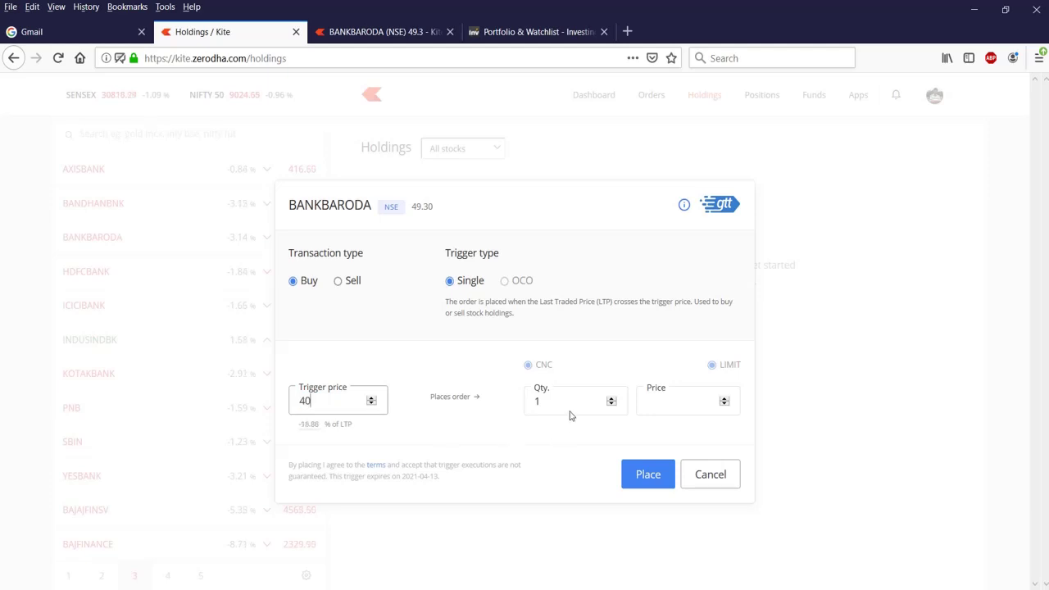
pyautogui.click(571, 406)
pyautogui.click(673, 407)
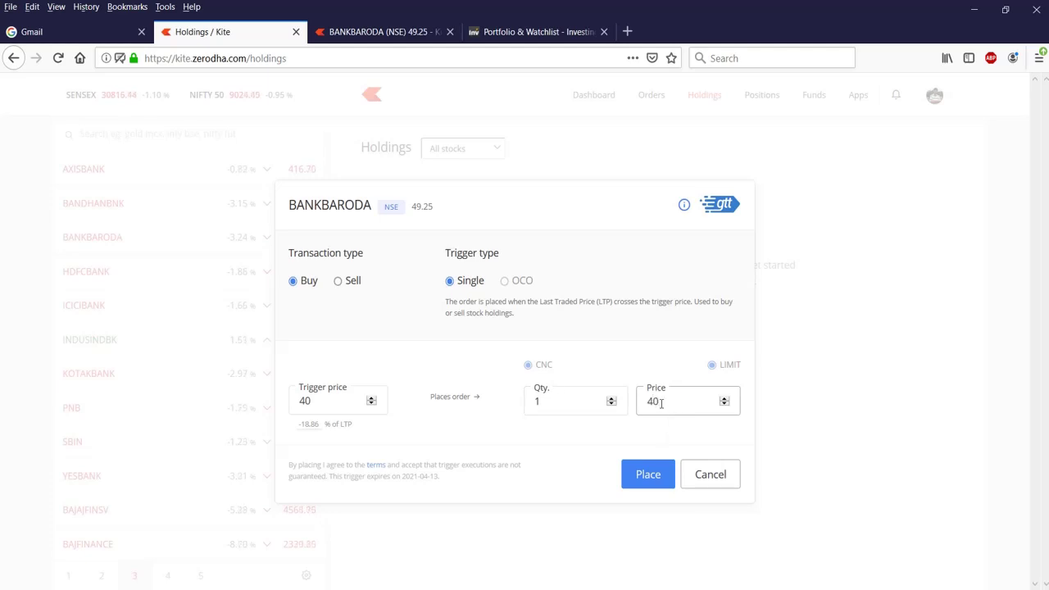
pyautogui.click(314, 404)
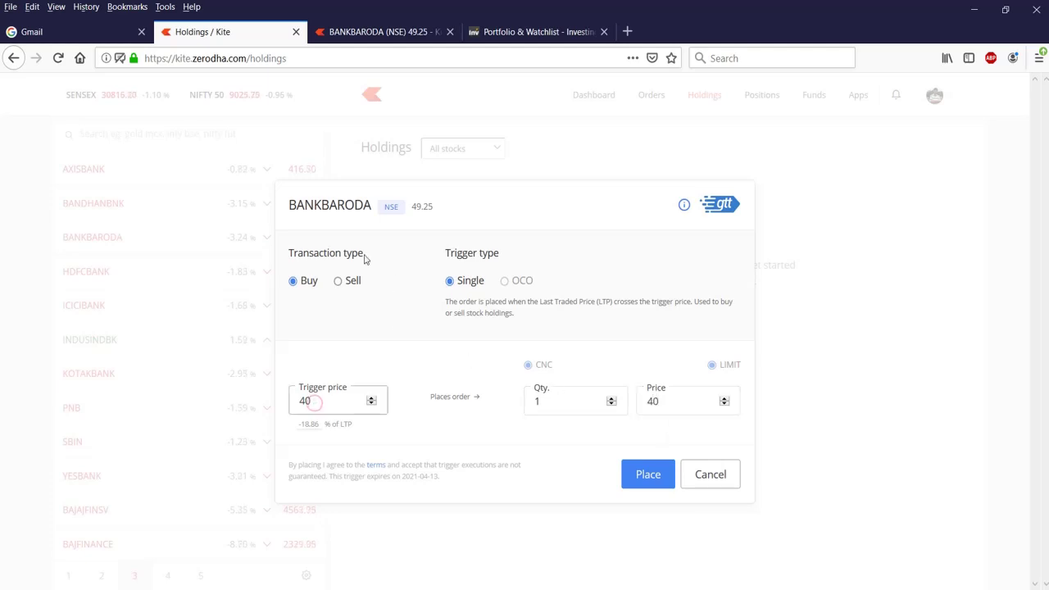
# Check the BANKBARODA chart against the trigger price and place the BANKBARODA buy GTT.
pyautogui.click(403, 33)
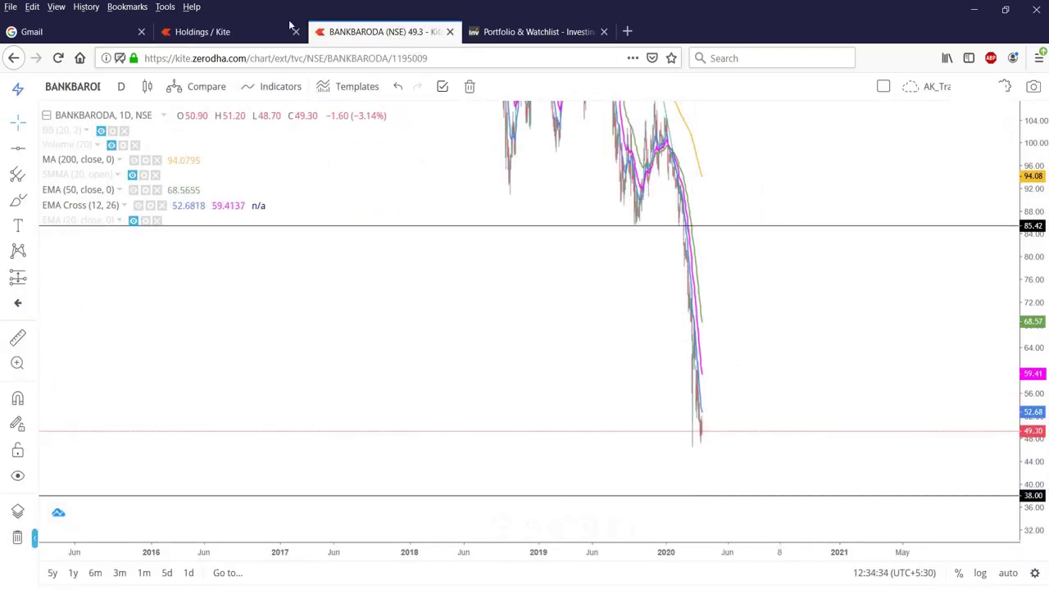
pyautogui.click(213, 31)
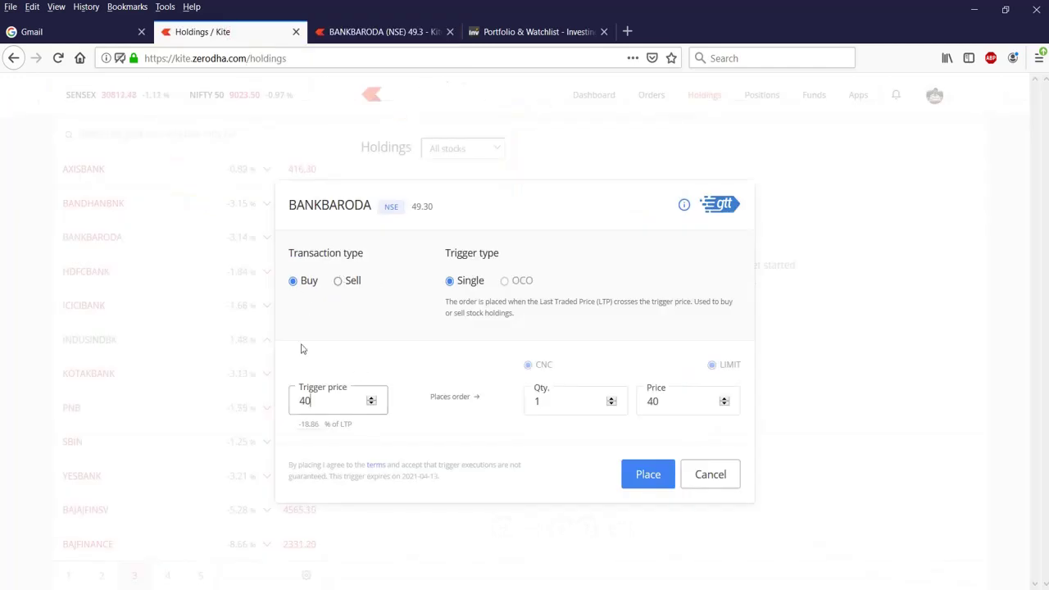
pyautogui.click(412, 25)
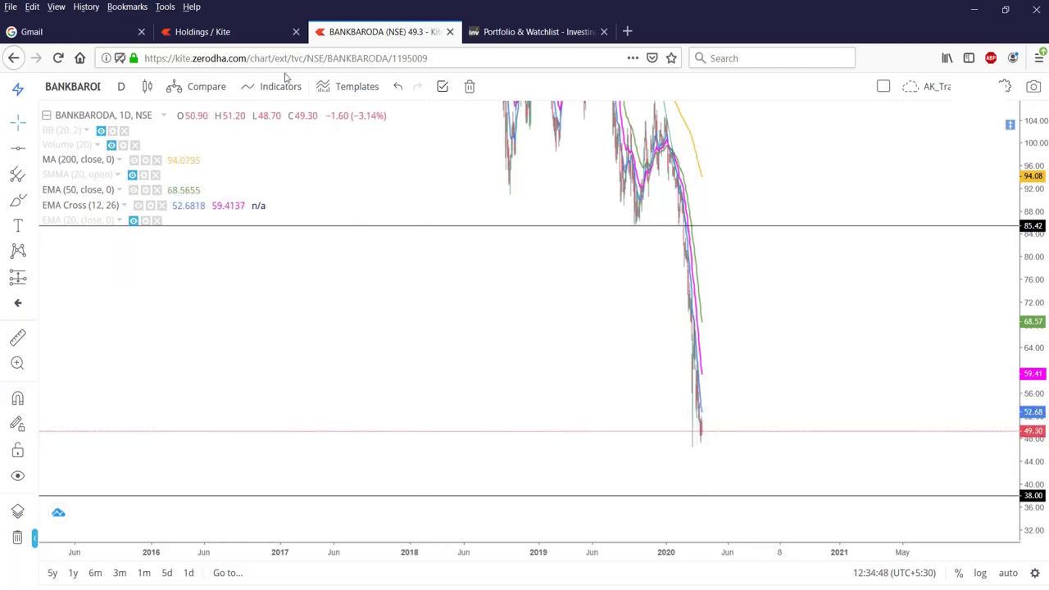
pyautogui.click(203, 32)
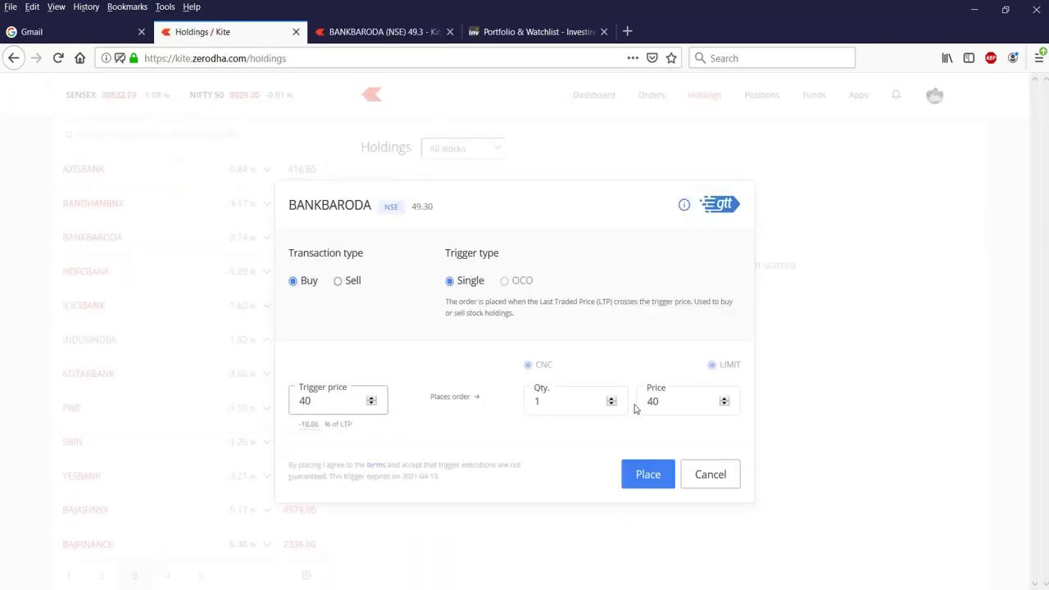
pyautogui.click(646, 482)
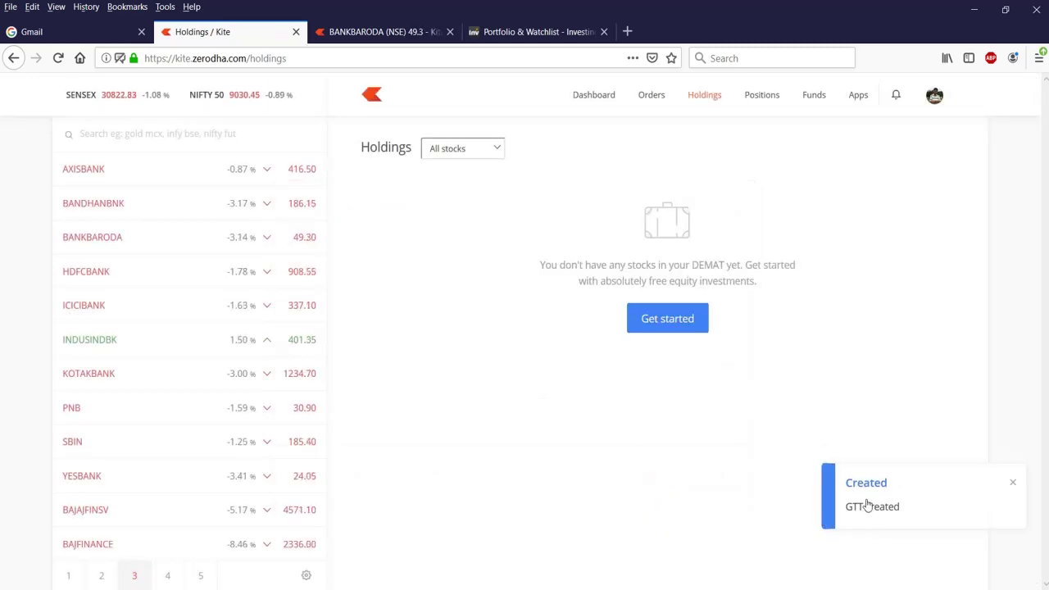
# Dismiss the creation notice and review the BANKBARODA entry in the GTT order list.
pyautogui.click(1014, 486)
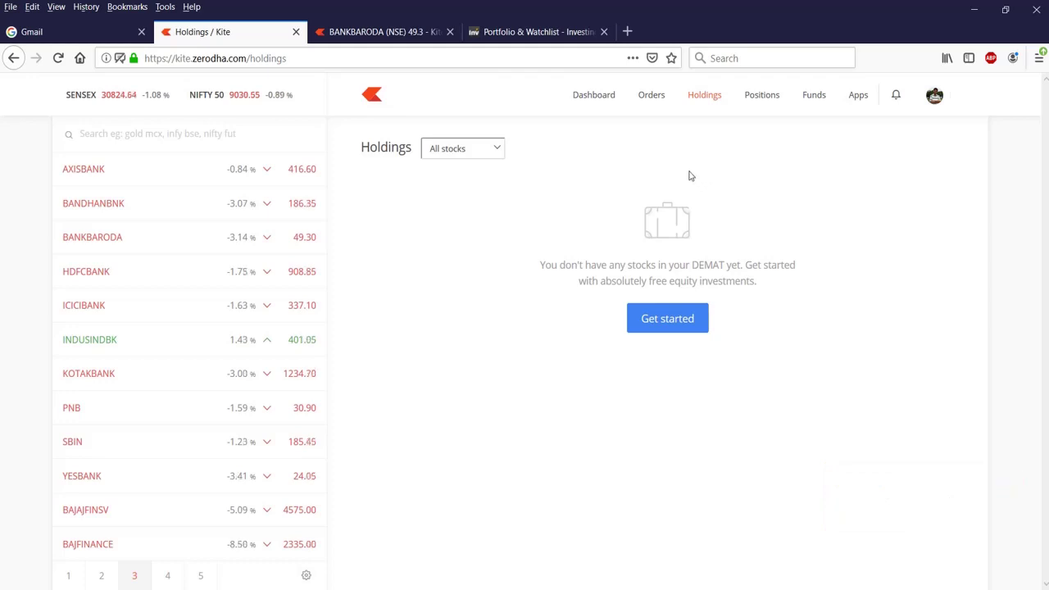
pyautogui.click(652, 97)
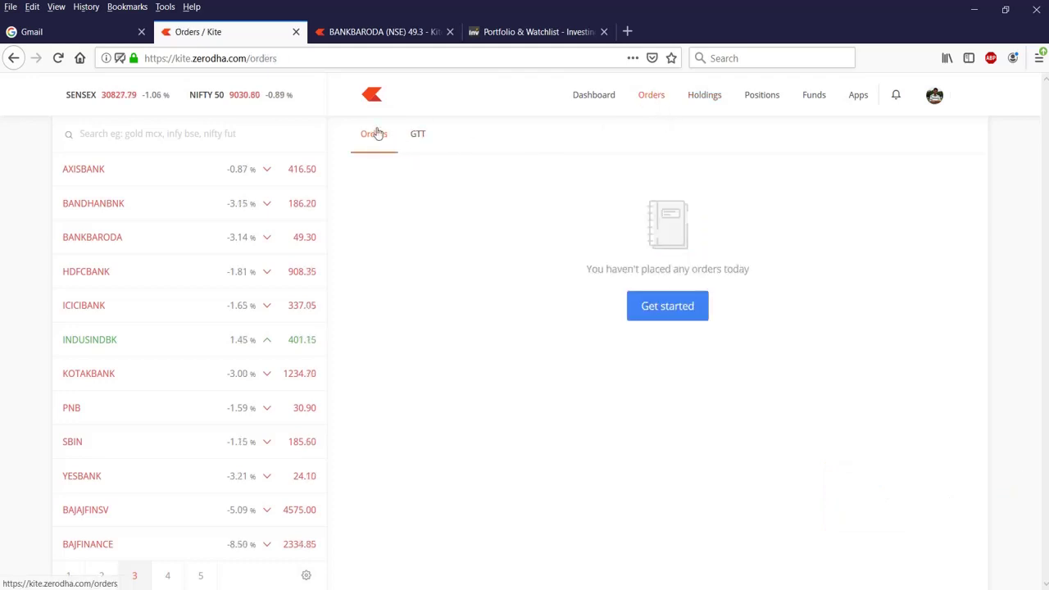
pyautogui.click(418, 138)
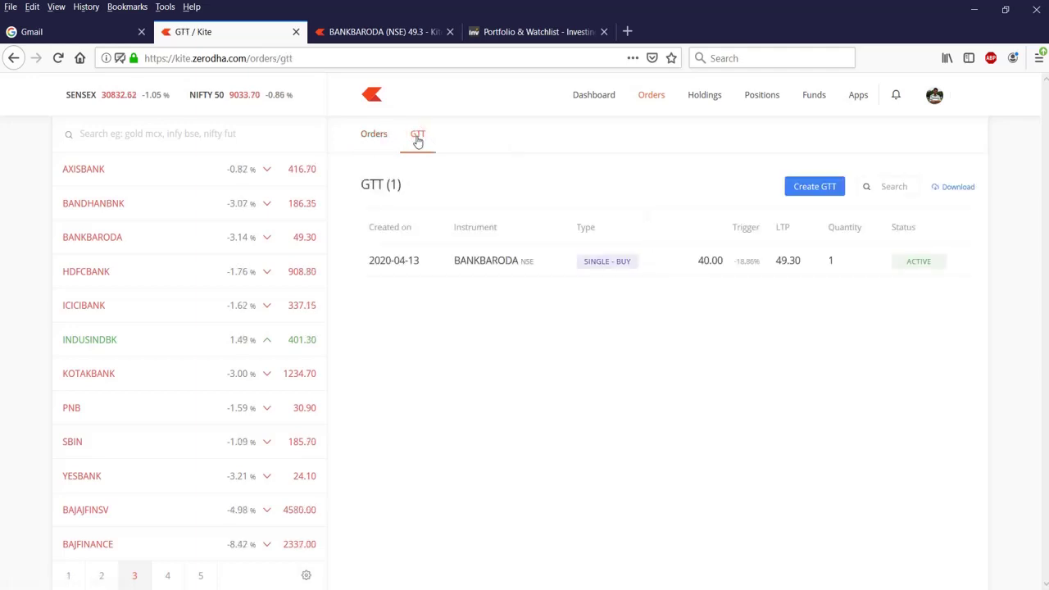
pyautogui.moveTo(434, 275)
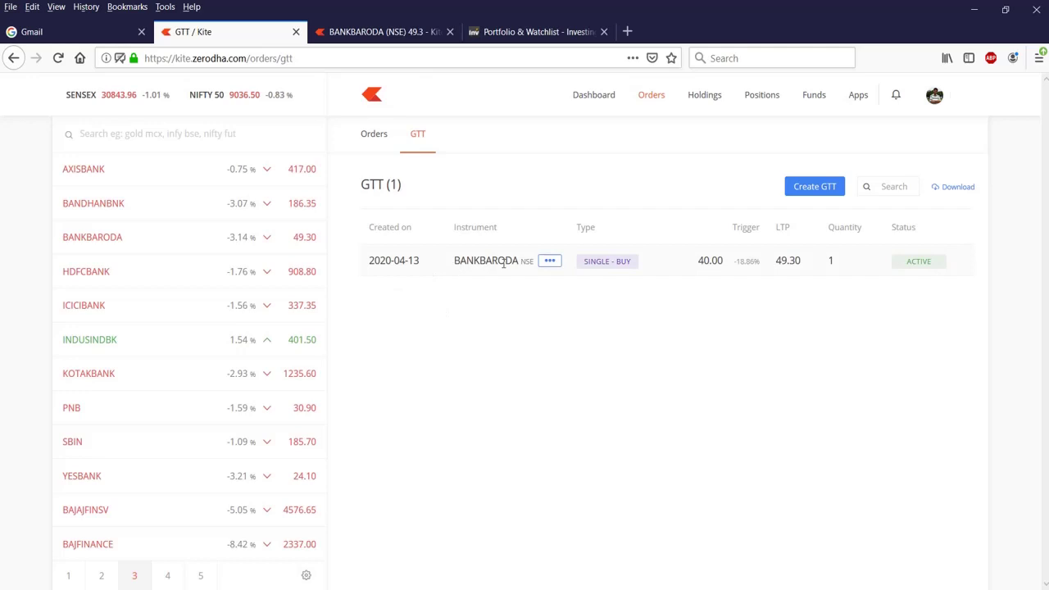
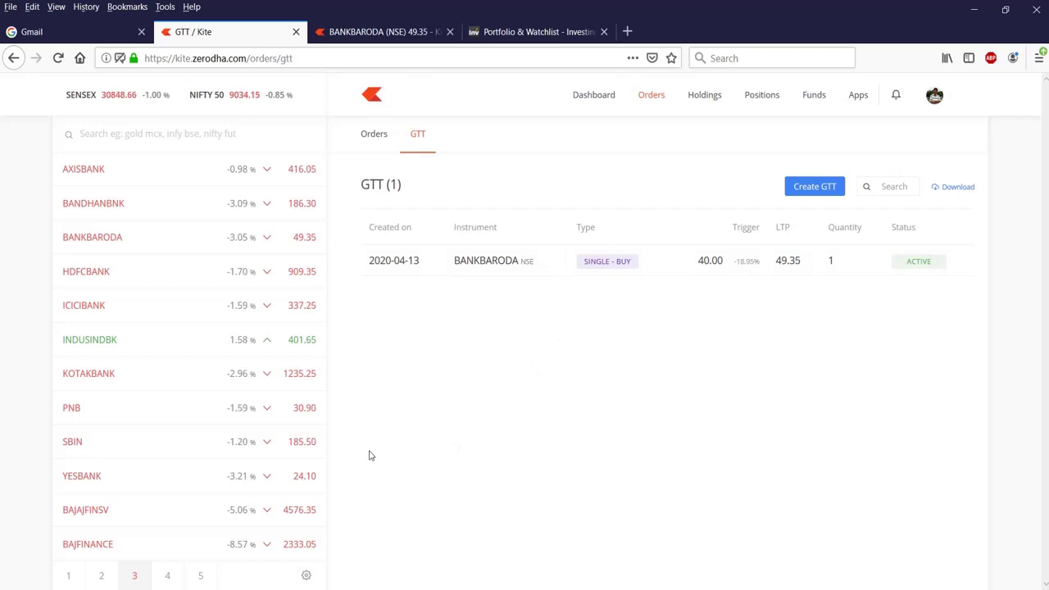
# Open the BANKBARODA GTT for modification and check the stock's price chart before returning to the form.
pyautogui.moveTo(480, 265)
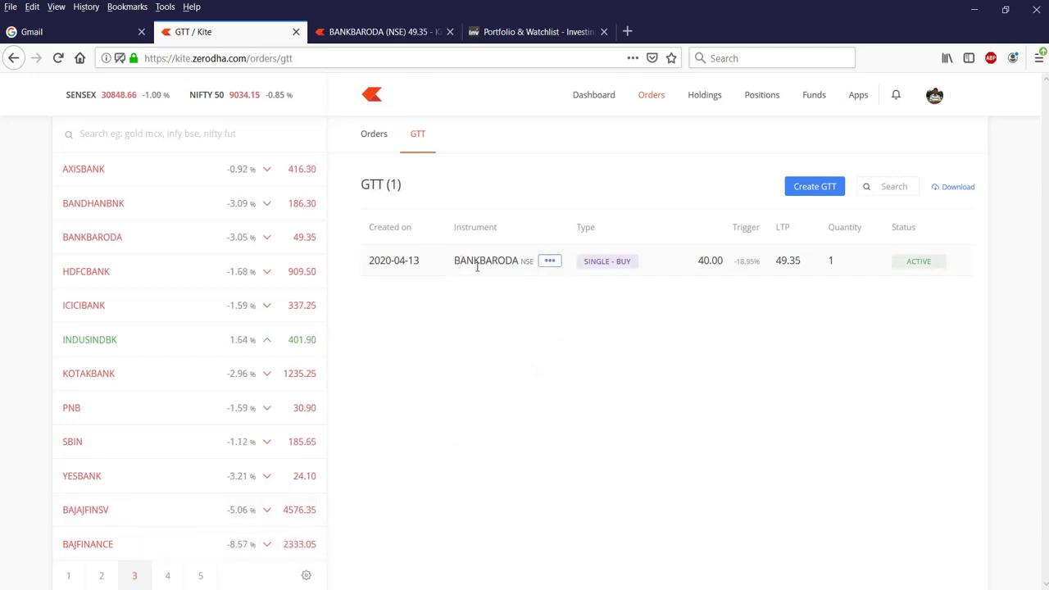
pyautogui.click(552, 262)
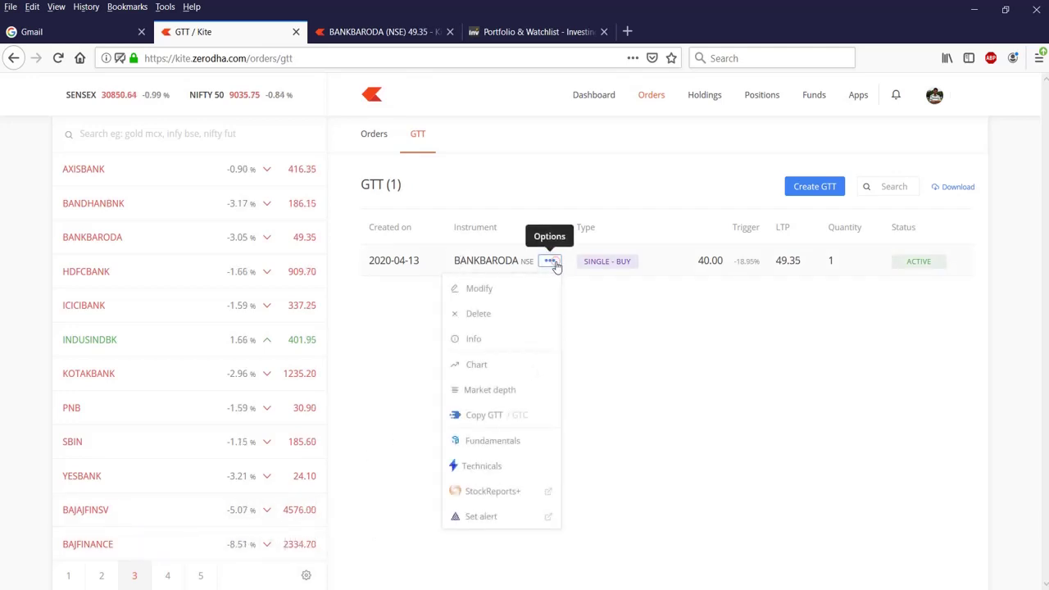
pyautogui.click(513, 297)
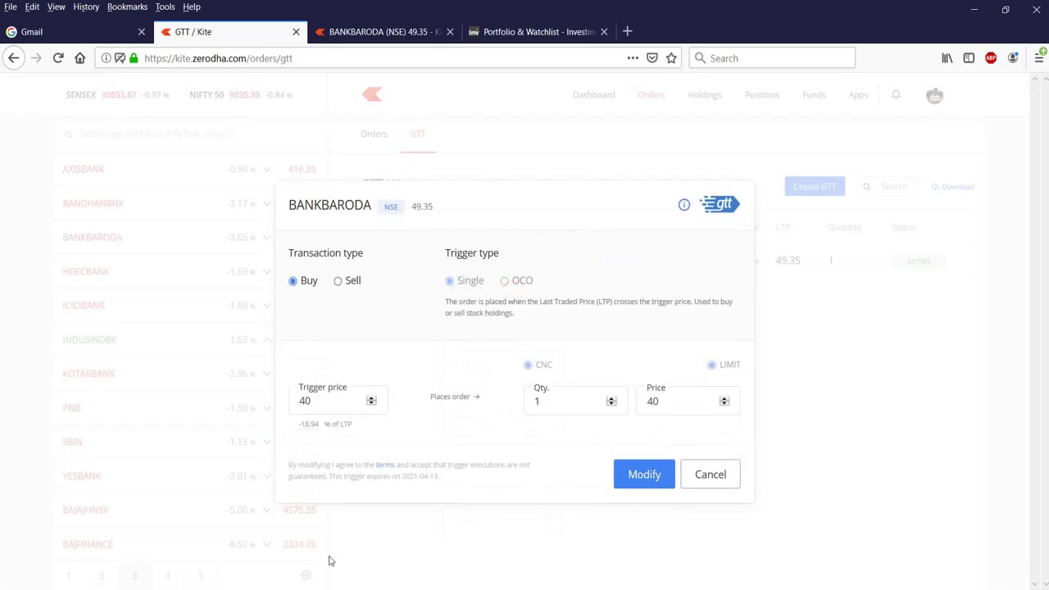
pyautogui.moveTo(219, 589)
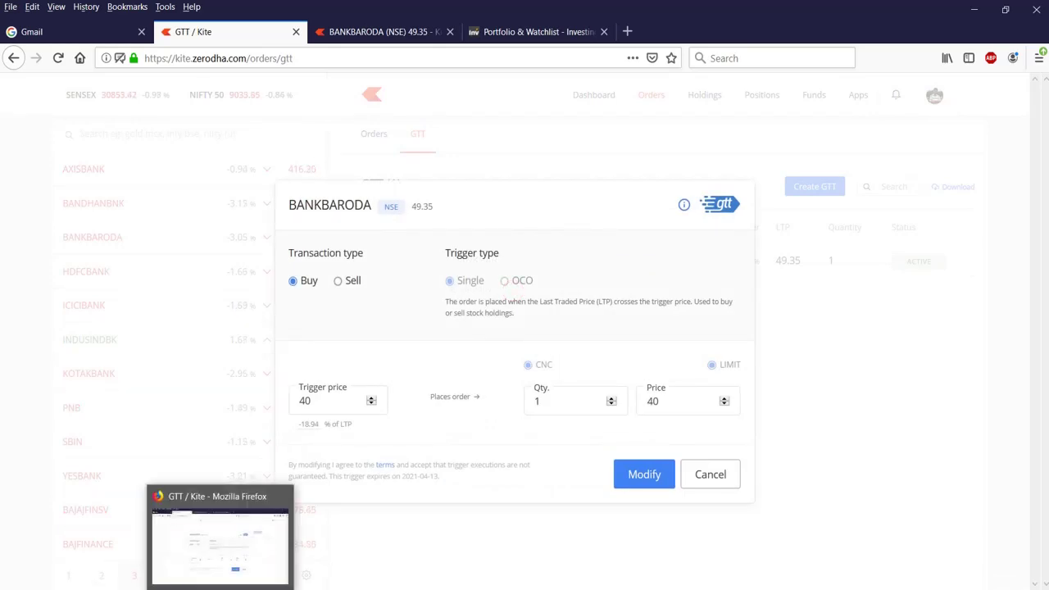
pyautogui.click(377, 32)
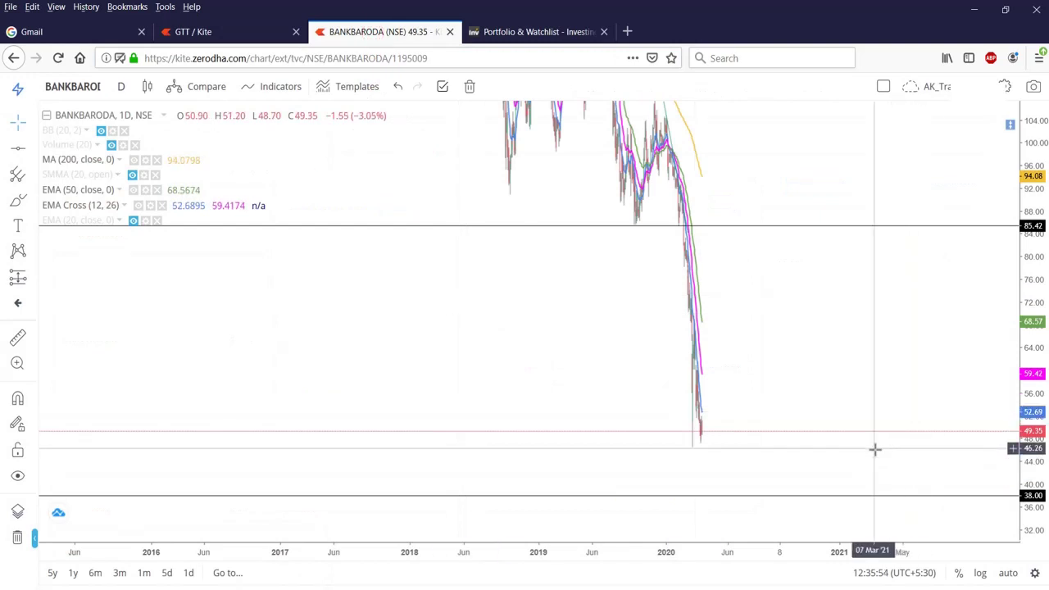
pyautogui.click(228, 33)
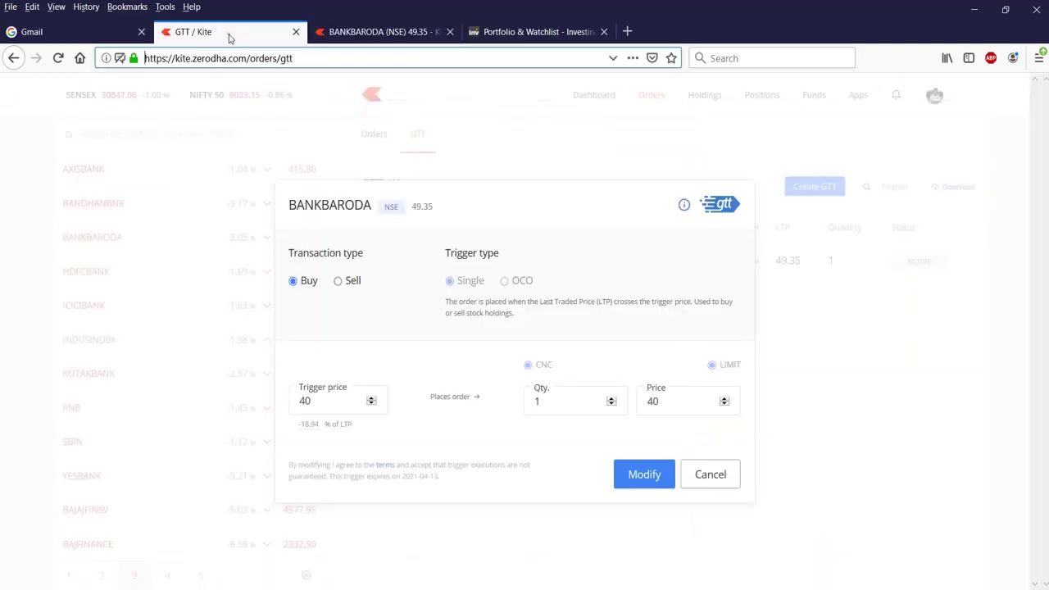
# Try to modify the BANKBARODA buy GTT with trigger price 49.30 and limit price 49.30.
pyautogui.click(332, 400)
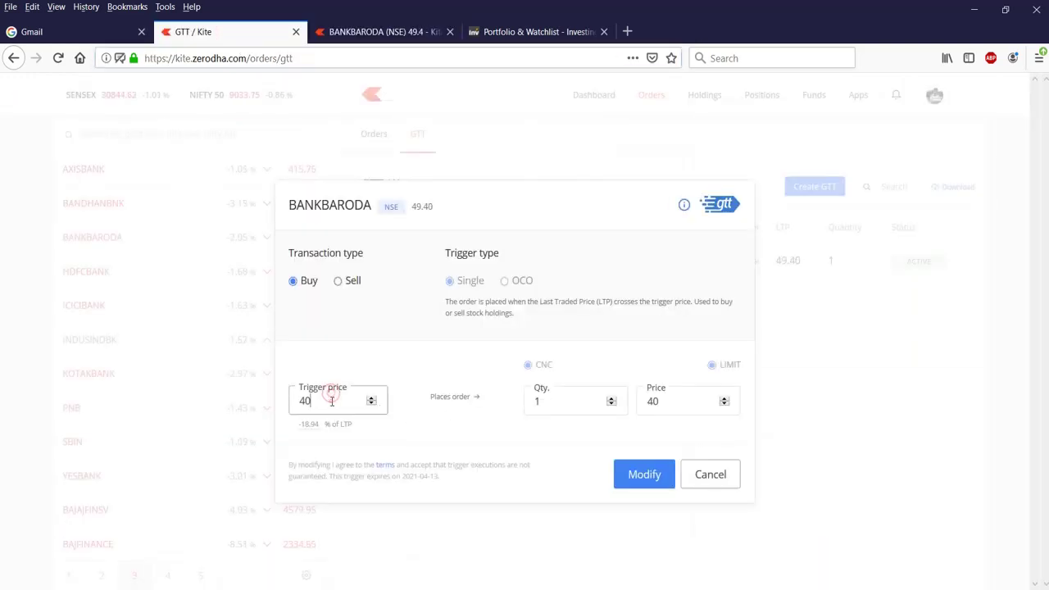
pyautogui.doubleClick(332, 400)
pyautogui.write('49.3')
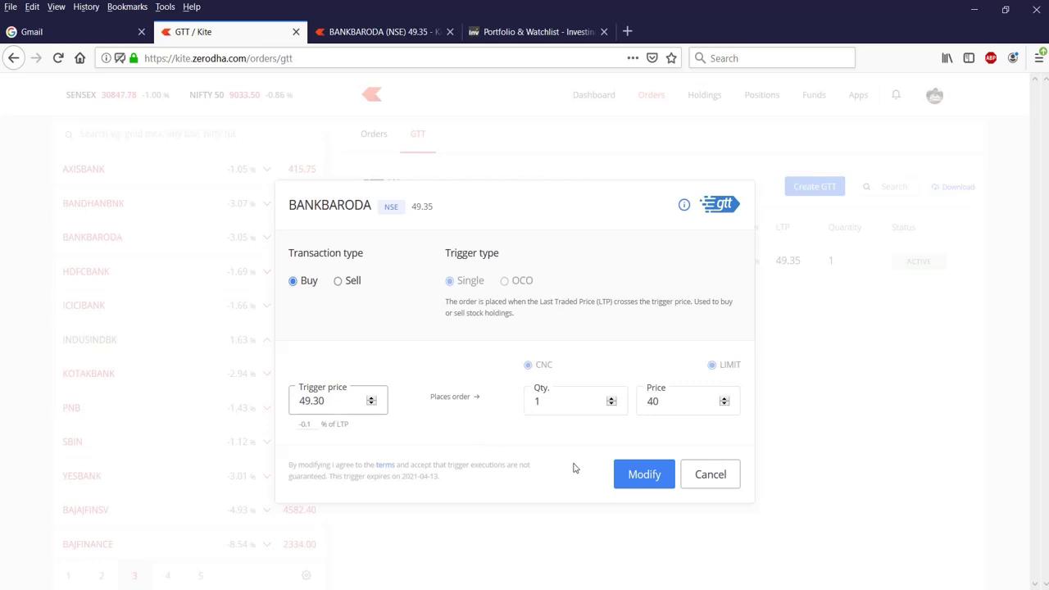
pyautogui.click(675, 400)
pyautogui.doubleClick(675, 400)
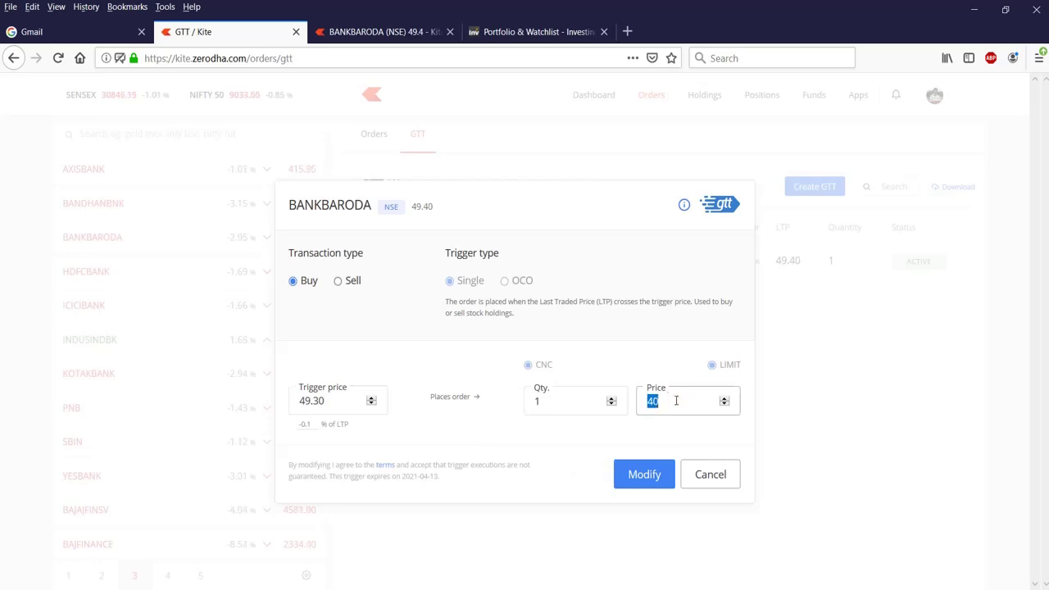
pyautogui.write('49.30')
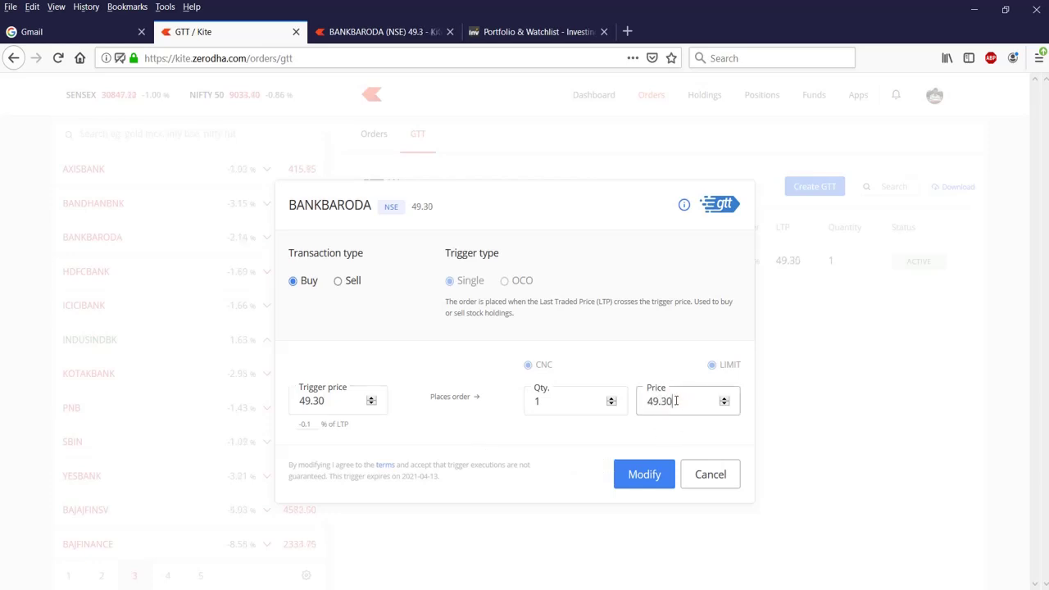
pyautogui.click(650, 482)
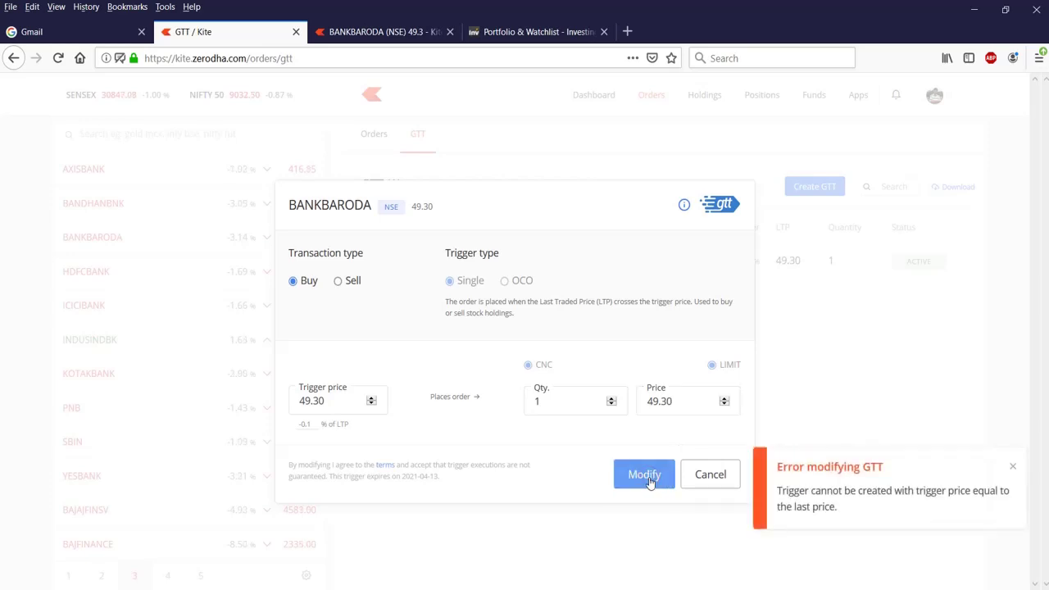
# Set the BANKBARODA GTT's trigger price to 49.20, revise its limit price and submit the modification.
pyautogui.doubleClick(332, 403)
pyautogui.write('20')
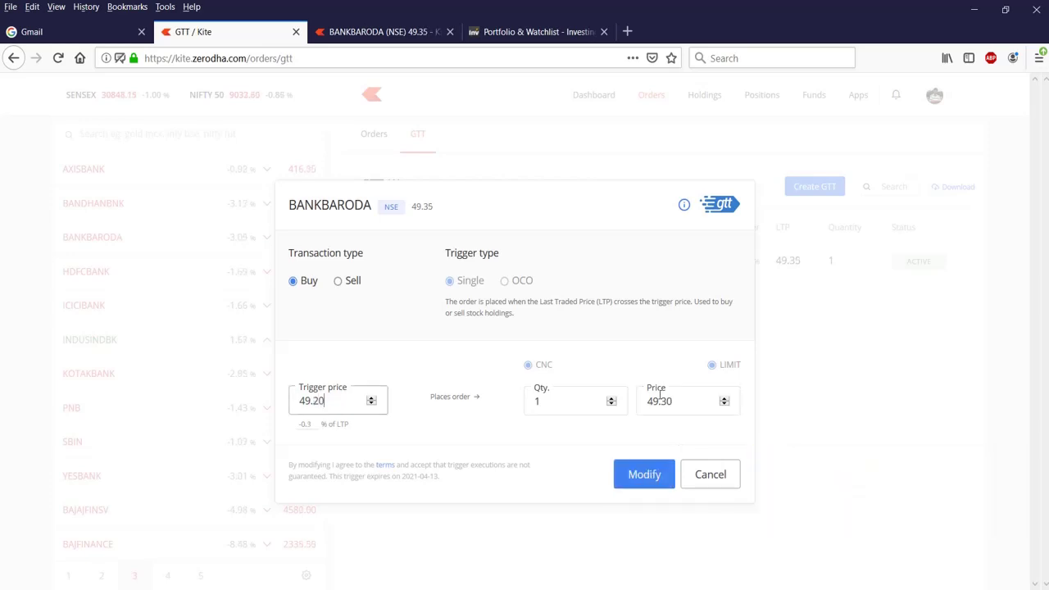
pyautogui.click(694, 401)
pyautogui.press('BackSpace')
pyautogui.press('BackSpace')
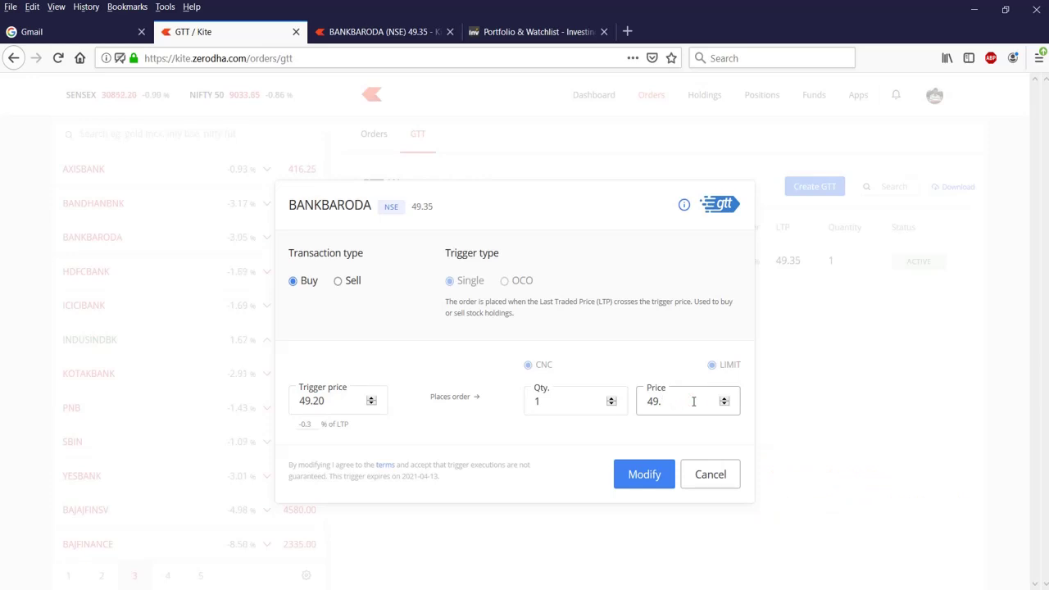
pyautogui.click(644, 476)
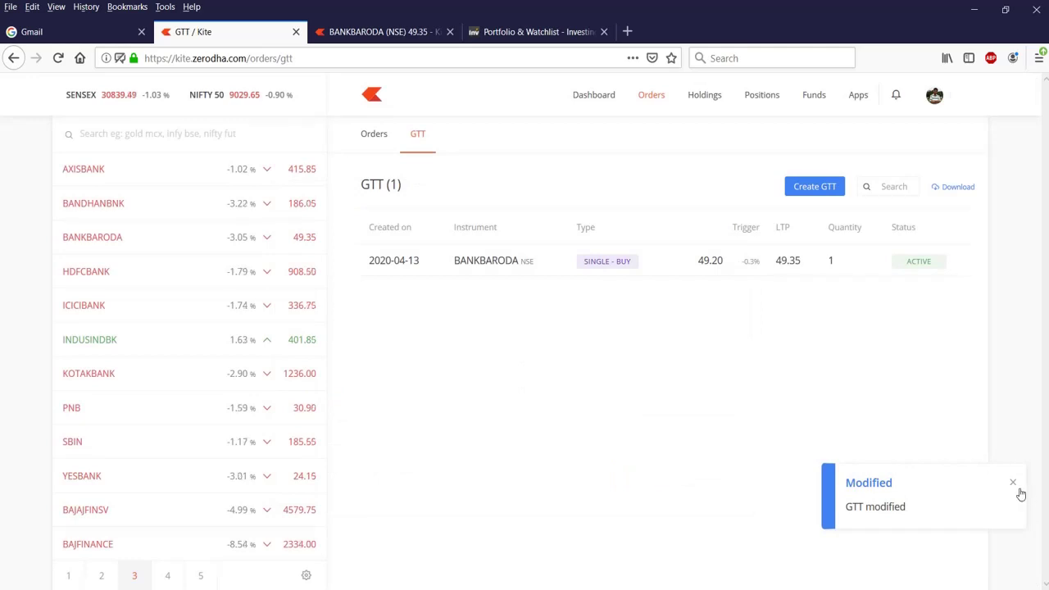
pyautogui.click(1013, 485)
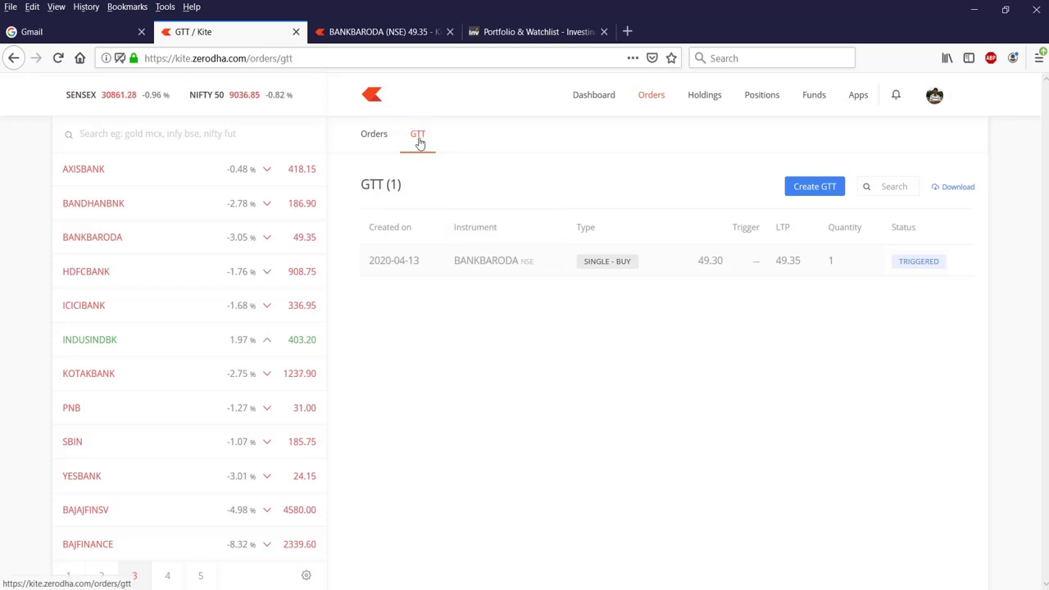
# Review the executed BANKBARODA order and its entry among the open positions.
pyautogui.click(374, 144)
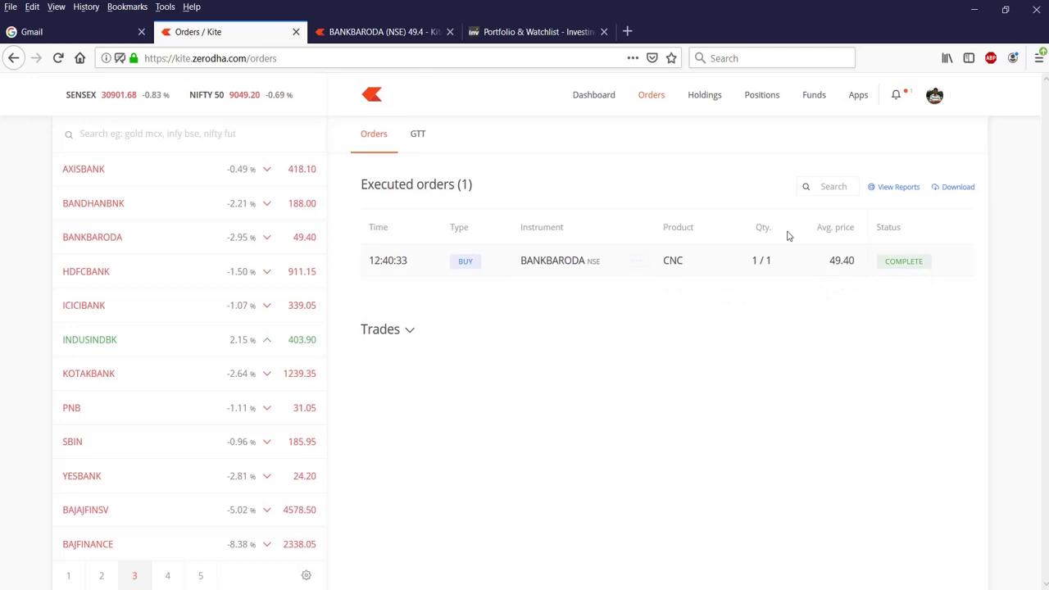
pyautogui.click(764, 99)
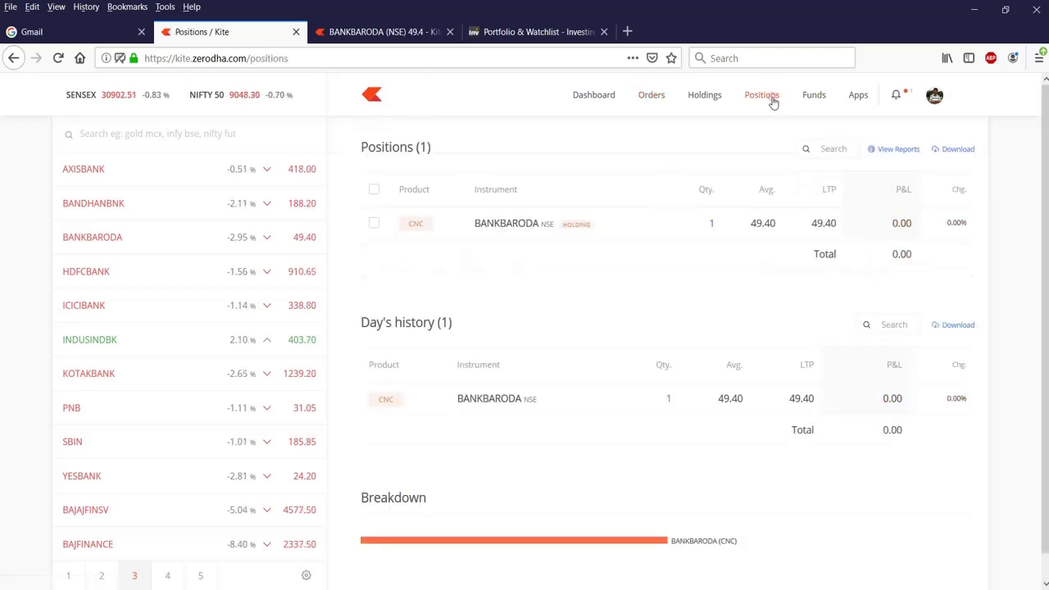
pyautogui.doubleClick(751, 226)
pyautogui.click(754, 316)
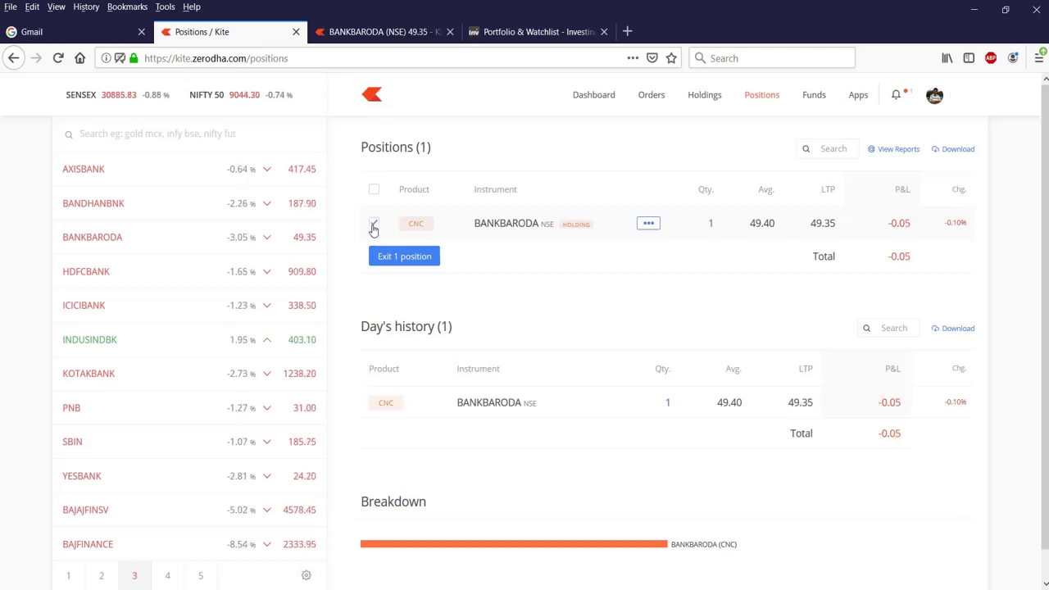
pyautogui.click(373, 226)
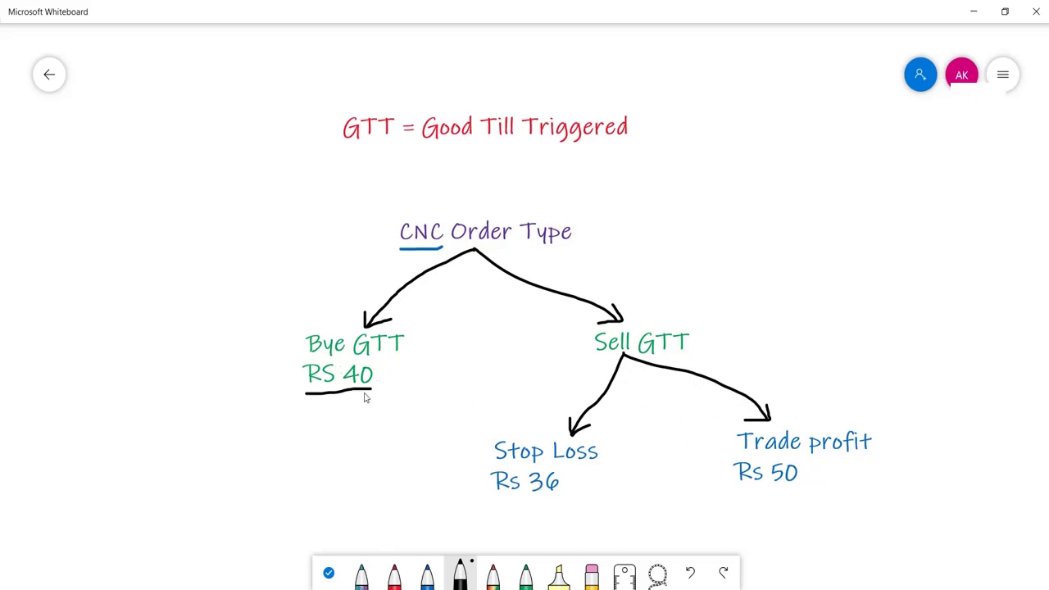
# Underline Rs 36 below Stop Loss and Rs 50 below Trade profit in Microsoft Whiteboard, and return to the Kite positions page.
pyautogui.moveTo(495, 501); pyautogui.dragTo(564, 502)
pyautogui.moveTo(738, 489); pyautogui.dragTo(797, 490)
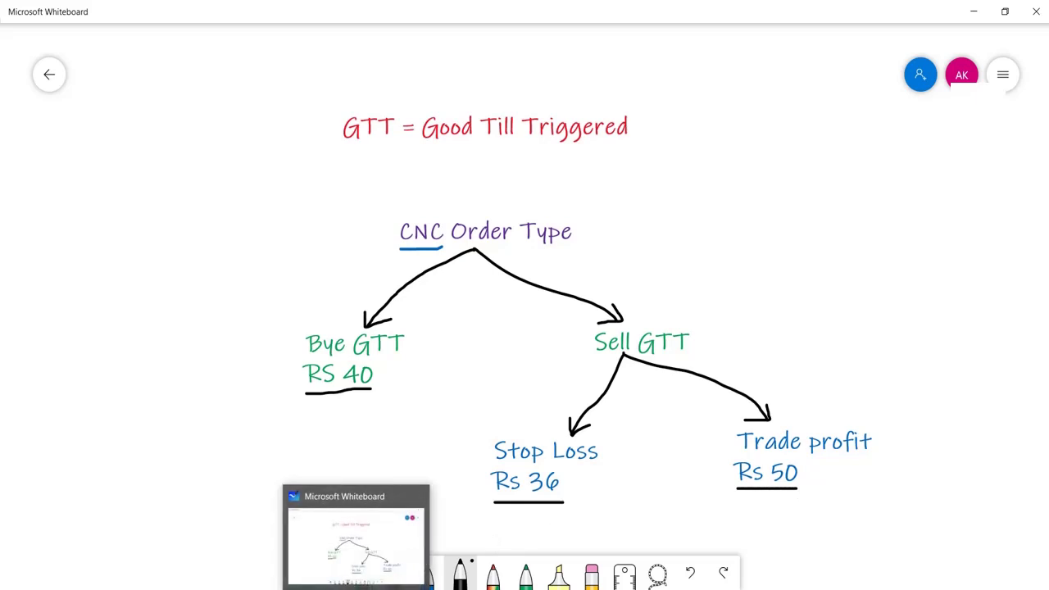
pyautogui.hotkey('alt', 'Tab')
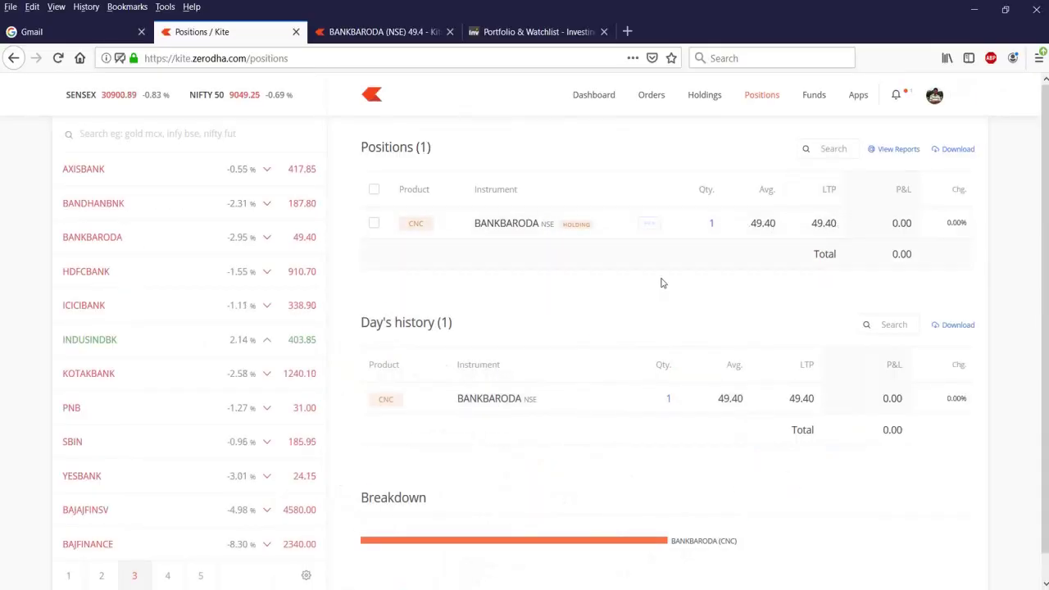
pyautogui.hotkey('alt', 'Tab')
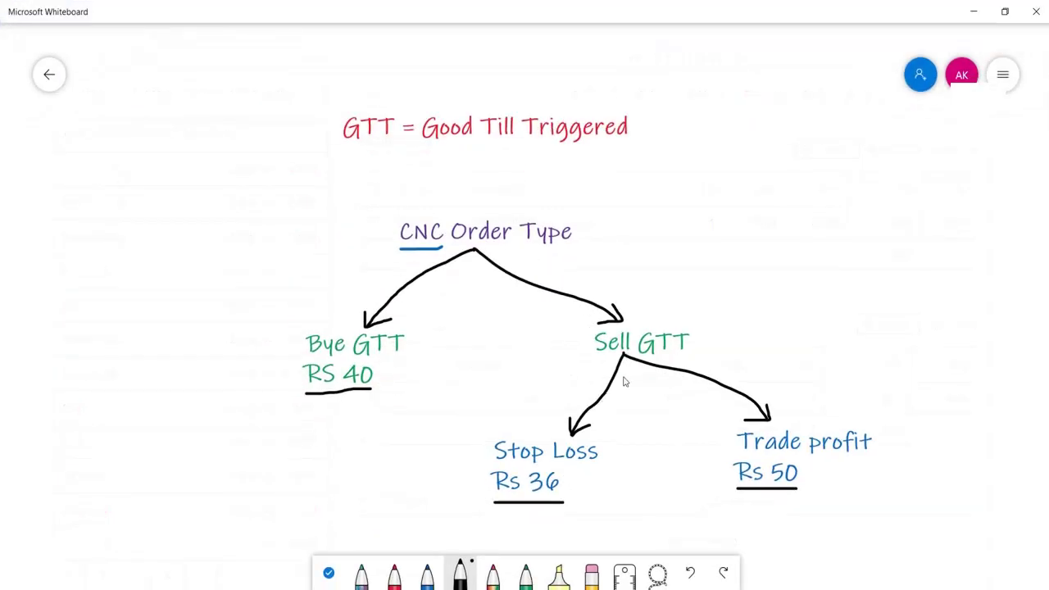
pyautogui.hotkey('alt', 'Tab')
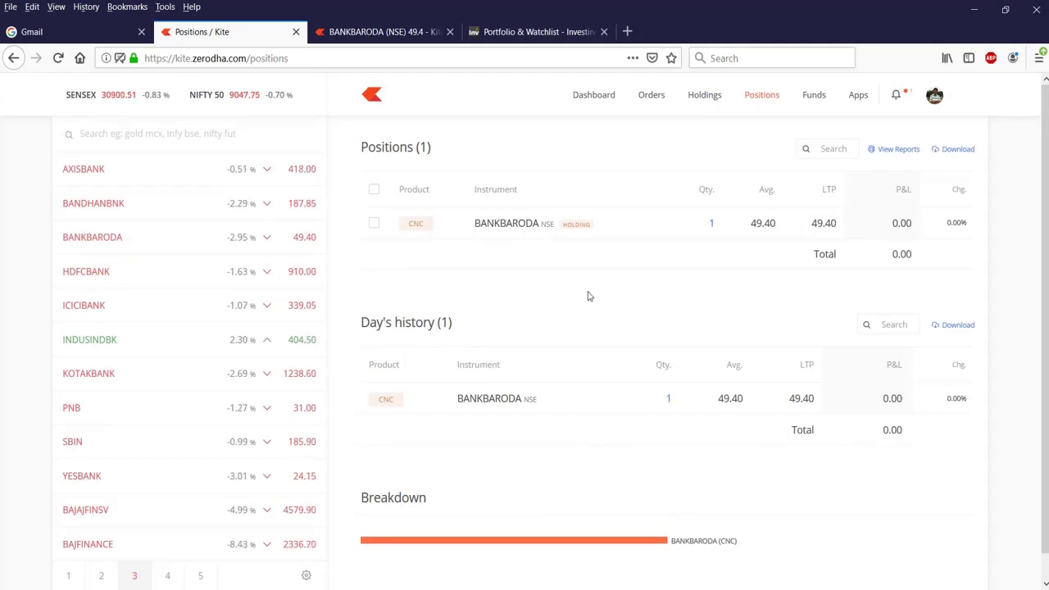
# Examine the exit option for the BANKBARODA position, the holdings page and the GTT option for BANKBARODA in the watchlist.
pyautogui.click(374, 224)
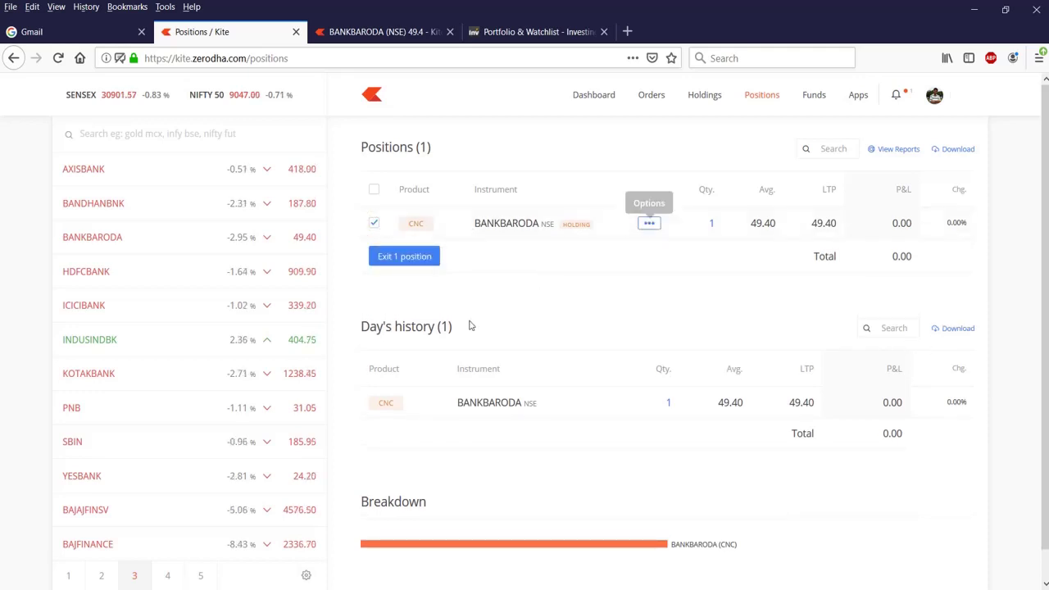
pyautogui.click(374, 225)
pyautogui.click(374, 226)
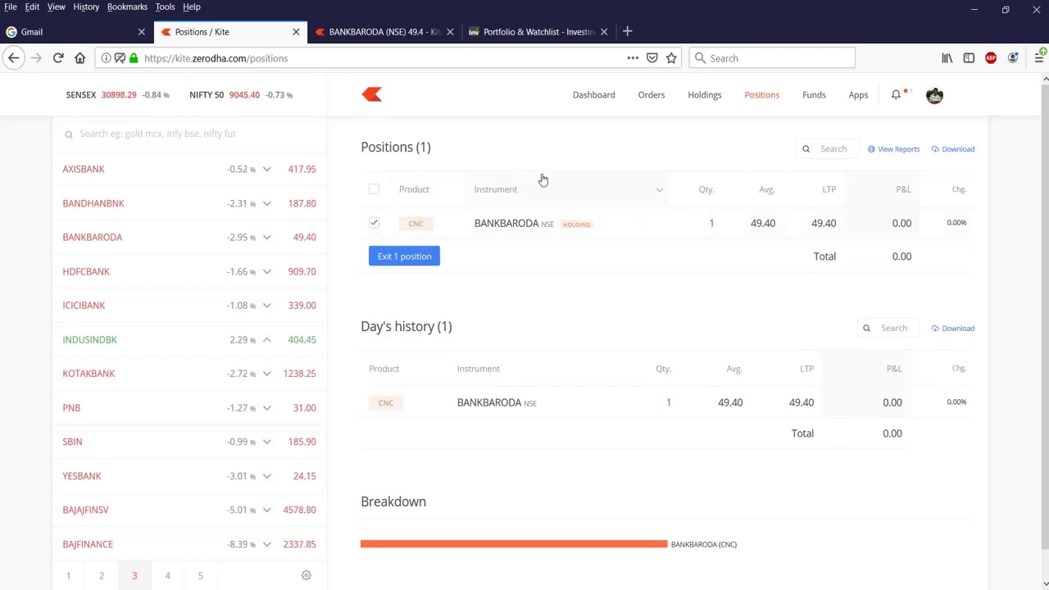
pyautogui.click(705, 98)
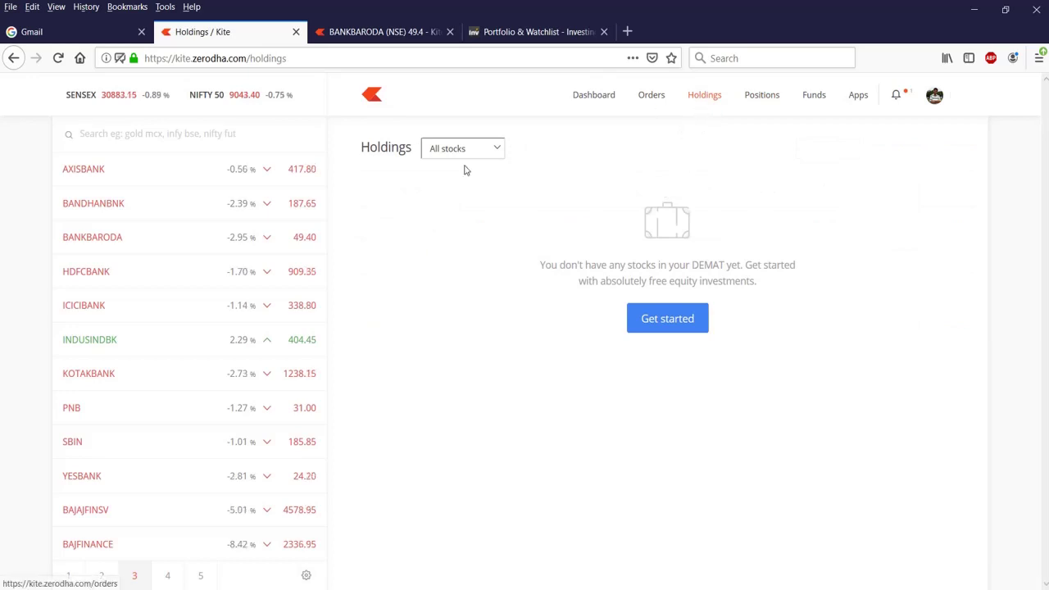
pyautogui.moveTo(97, 245)
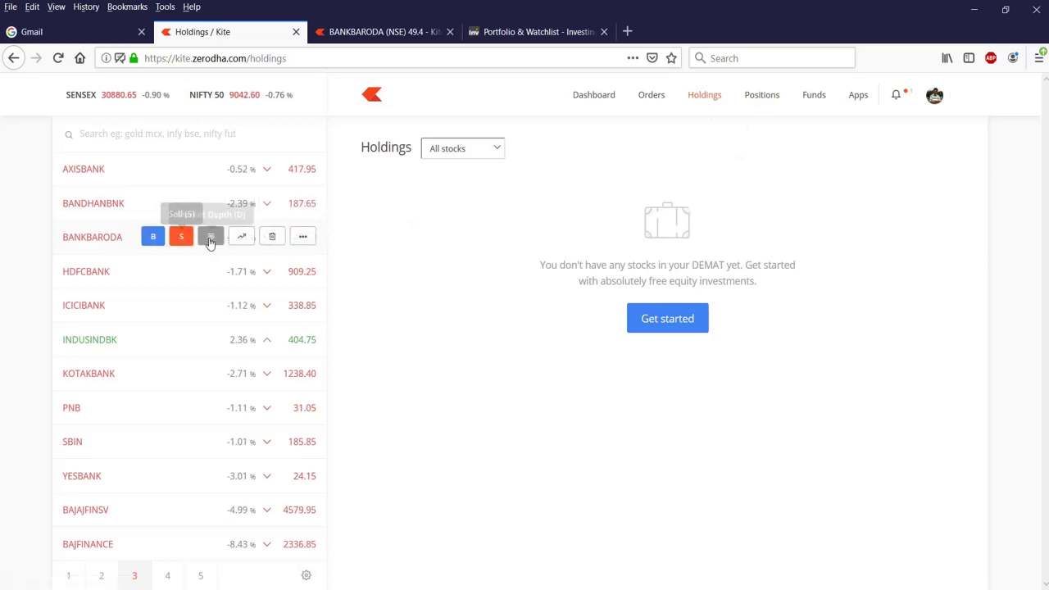
pyautogui.click(302, 236)
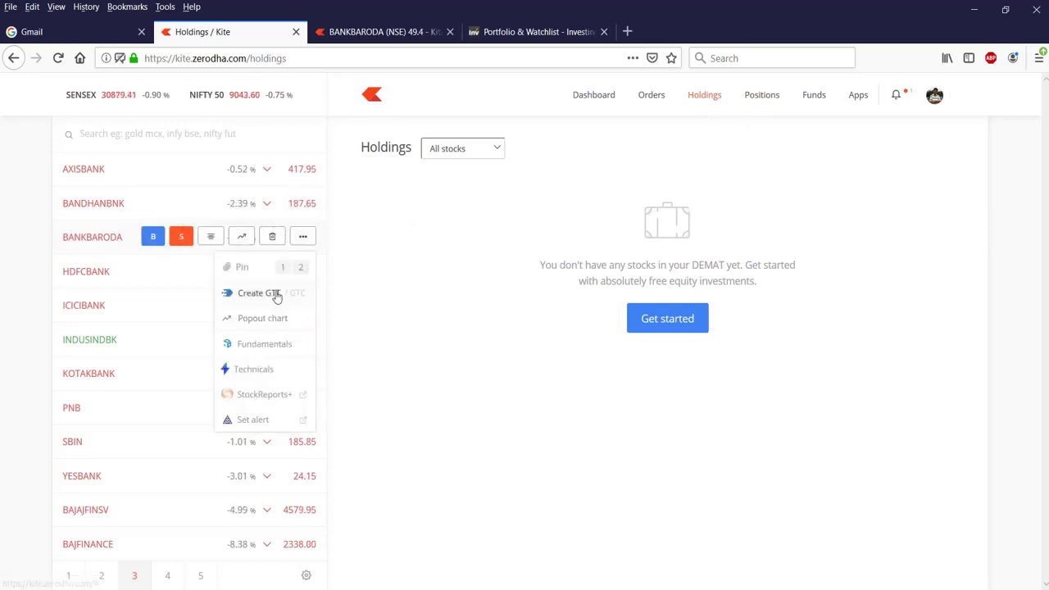
# Start a GTT from the open BANKBARODA position, set it to Sell, and compare the OCO and Single trigger types.
pyautogui.click(769, 97)
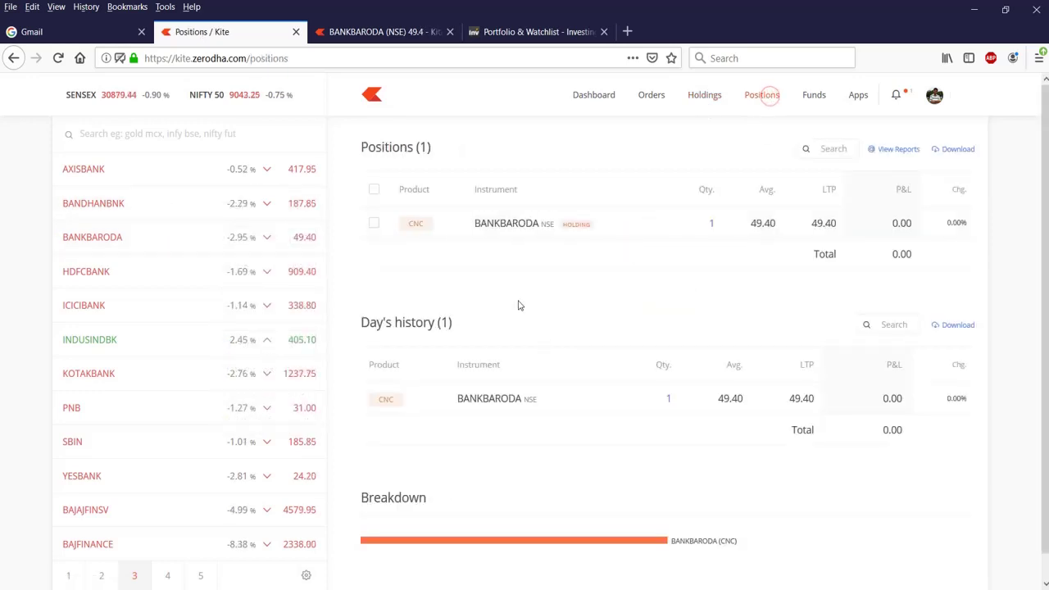
pyautogui.click(648, 226)
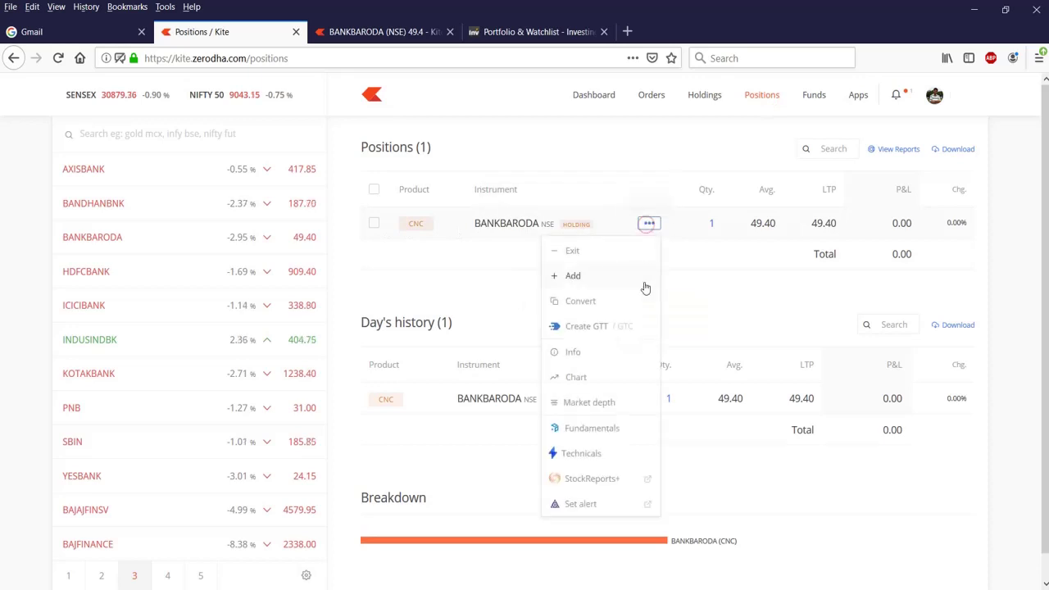
pyautogui.click(613, 330)
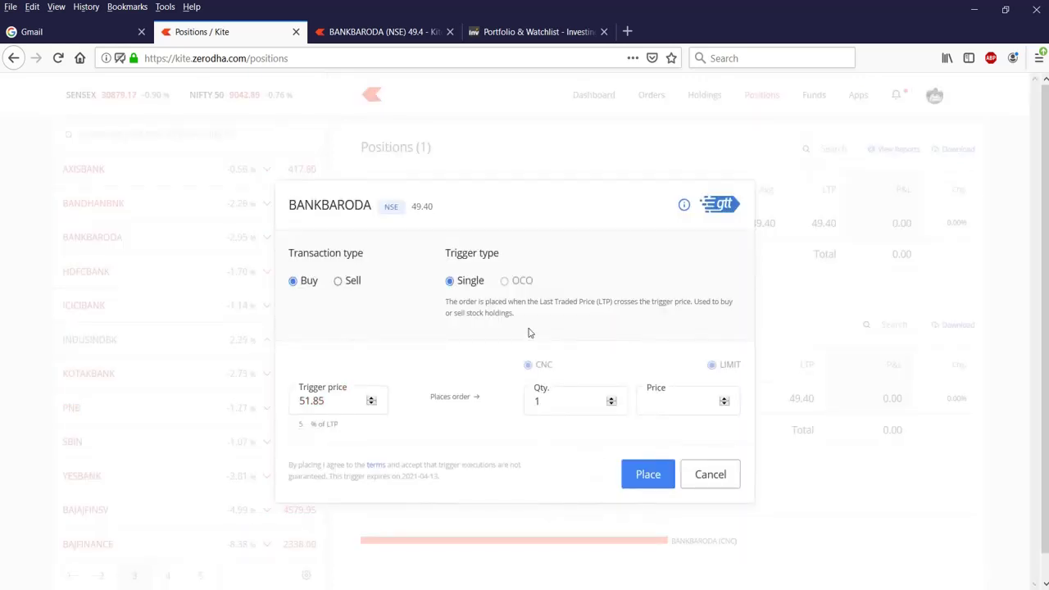
pyautogui.click(340, 285)
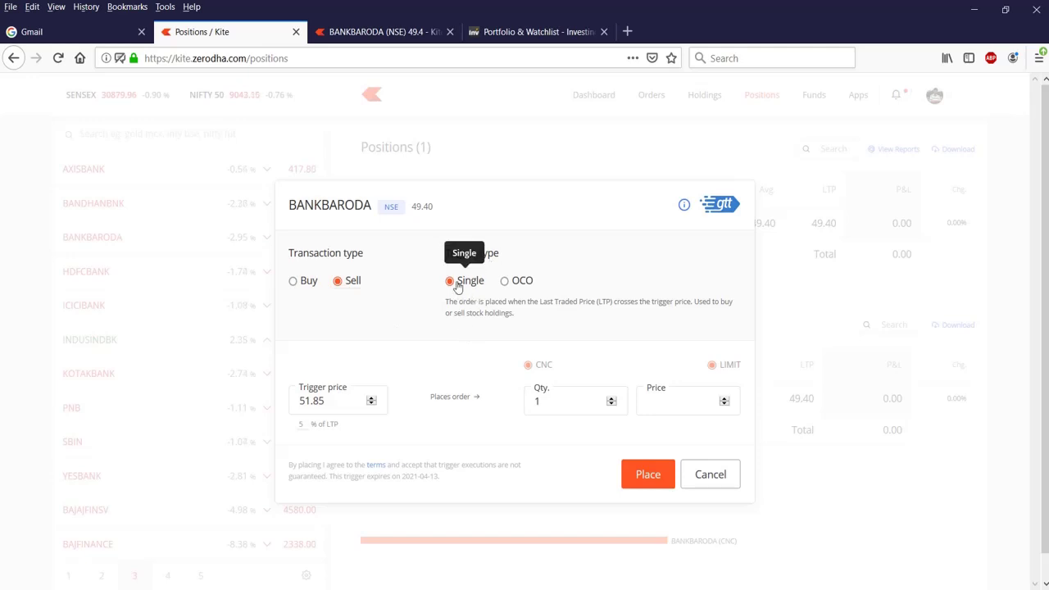
pyautogui.click(522, 283)
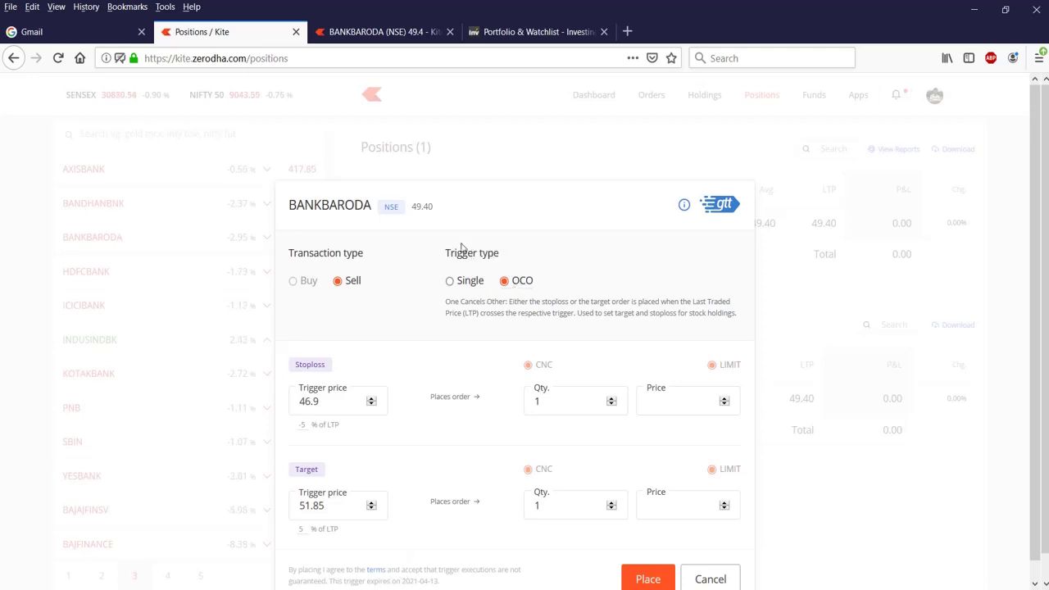
pyautogui.click(453, 281)
# Bracket Stop Loss and Trade profit together in Microsoft Whiteboard, and set the BANKBARODA GTT's trigger type to OCO in Kite.
pyautogui.hotkey('alt', 'Tab')
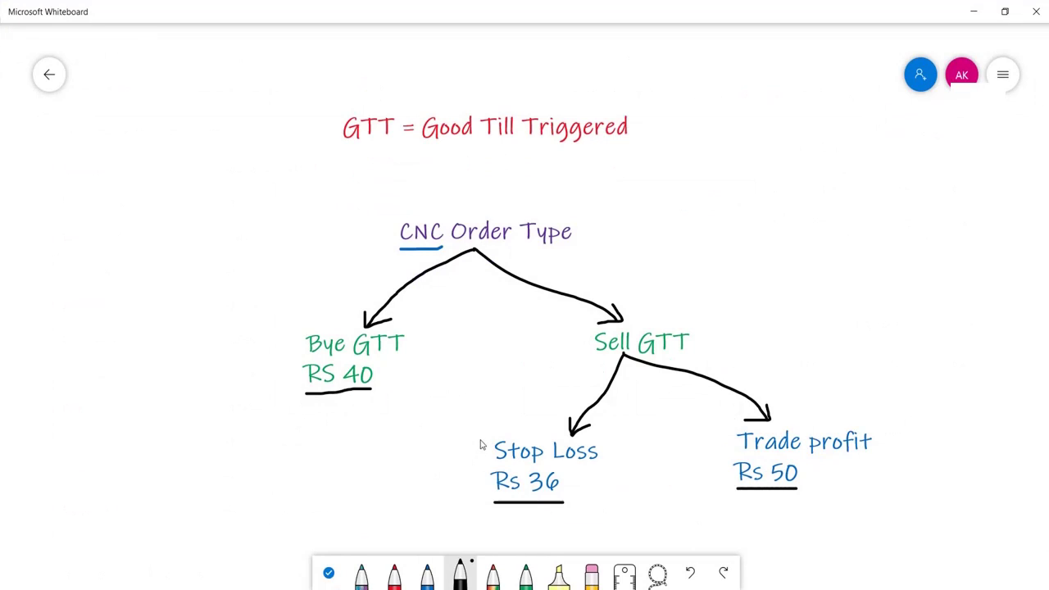
pyautogui.moveTo(490, 439)
pyautogui.mouseDown()
pyautogui.moveTo(477, 525)
pyautogui.moveTo(509, 517)
pyautogui.mouseUp()
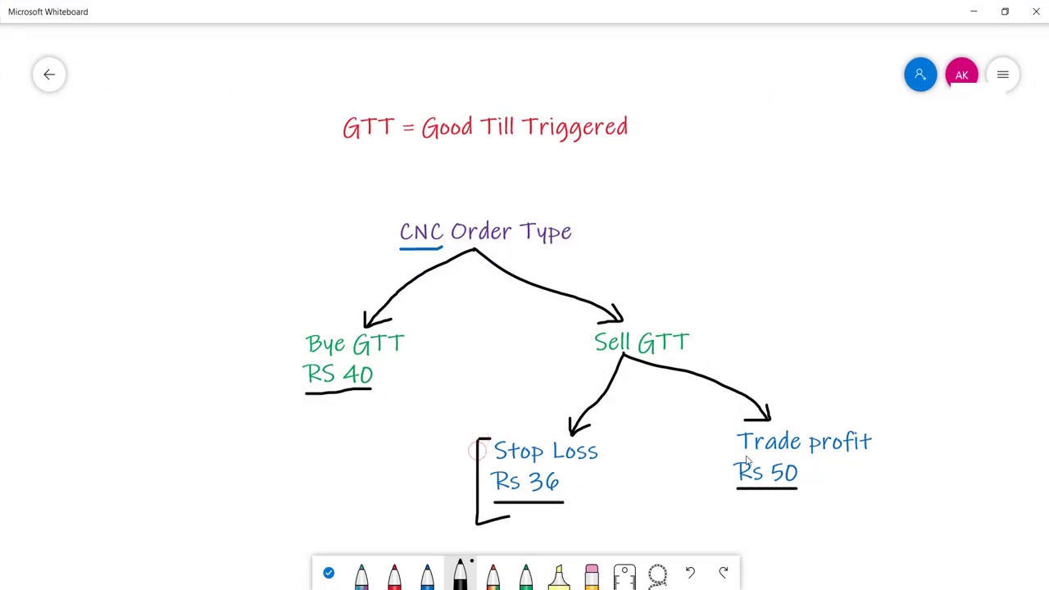
pyautogui.moveTo(871, 425); pyautogui.dragTo(887, 428)
pyautogui.moveTo(891, 507); pyautogui.dragTo(855, 503)
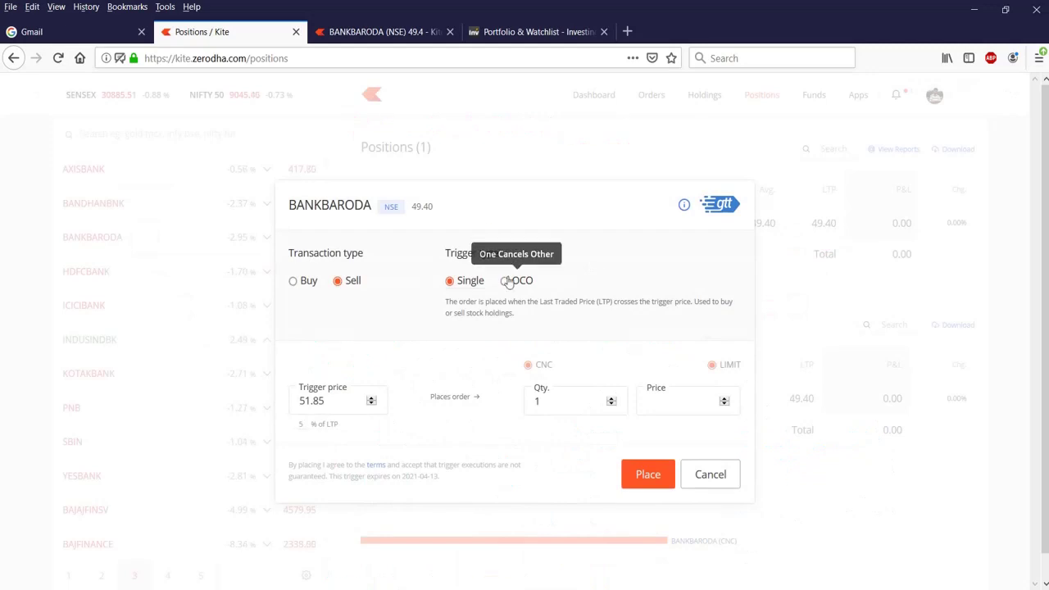
pyautogui.click(506, 281)
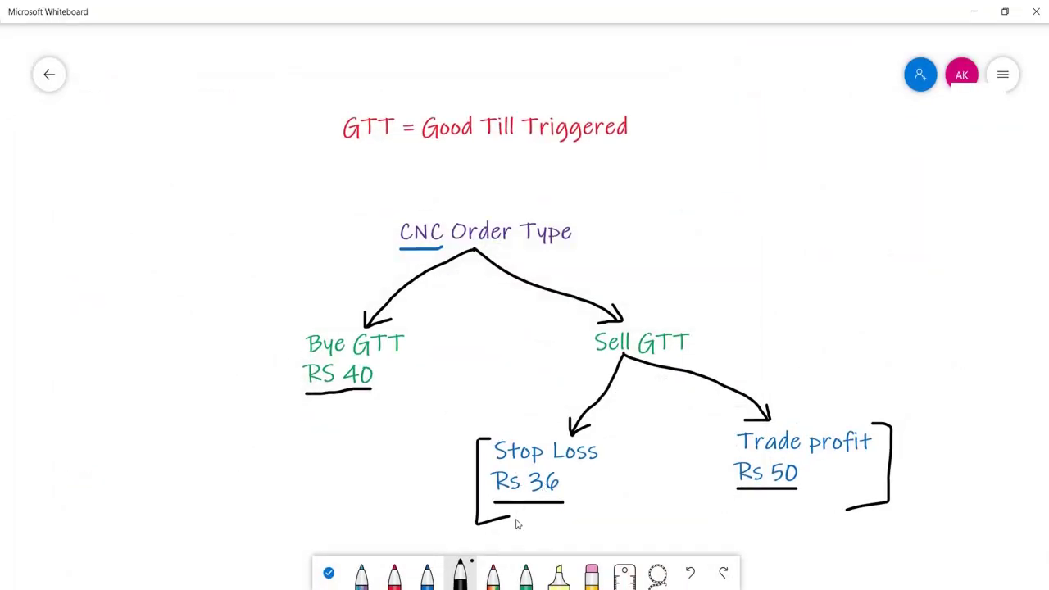
# In Microsoft Whiteboard, draw a line under the bracketed Stop Loss and Trade profit pair and add a tick below each price.
pyautogui.moveTo(482, 531); pyautogui.dragTo(869, 513)
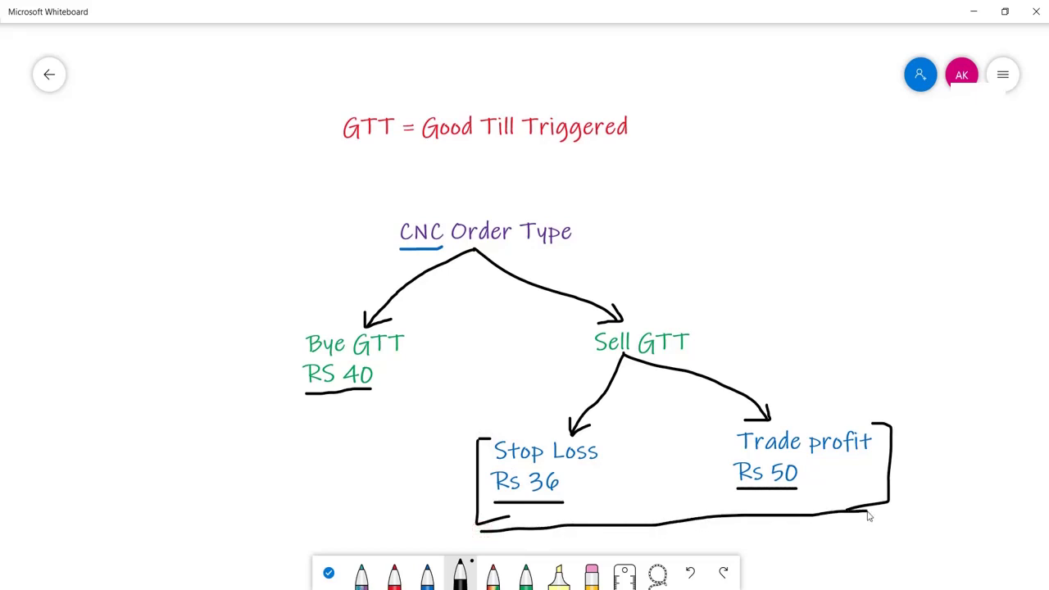
pyautogui.moveTo(518, 521); pyautogui.dragTo(560, 510)
pyautogui.moveTo(761, 501)
pyautogui.mouseDown()
pyautogui.moveTo(780, 511)
pyautogui.moveTo(836, 464)
pyautogui.mouseUp()
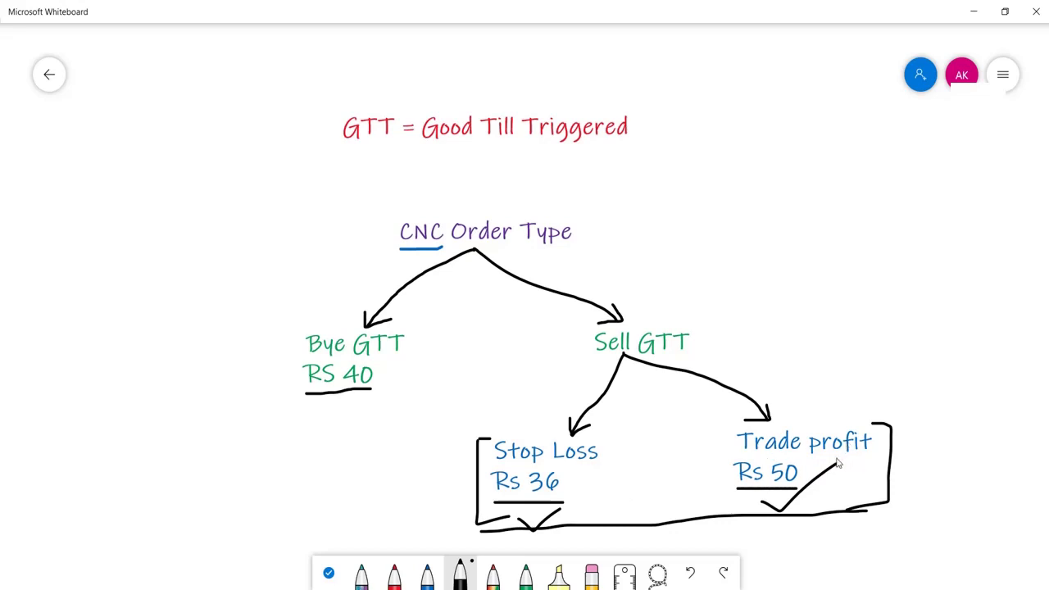
# Mark Stop Loss with a black tick and Trade profit with a black cross, and add the opposite case in red.
pyautogui.moveTo(428, 471)
pyautogui.mouseDown()
pyautogui.moveTo(443, 480)
pyautogui.moveTo(490, 443)
pyautogui.mouseUp()
pyautogui.moveTo(889, 450)
pyautogui.mouseDown()
pyautogui.moveTo(907, 469)
pyautogui.moveTo(893, 472)
pyautogui.mouseUp()
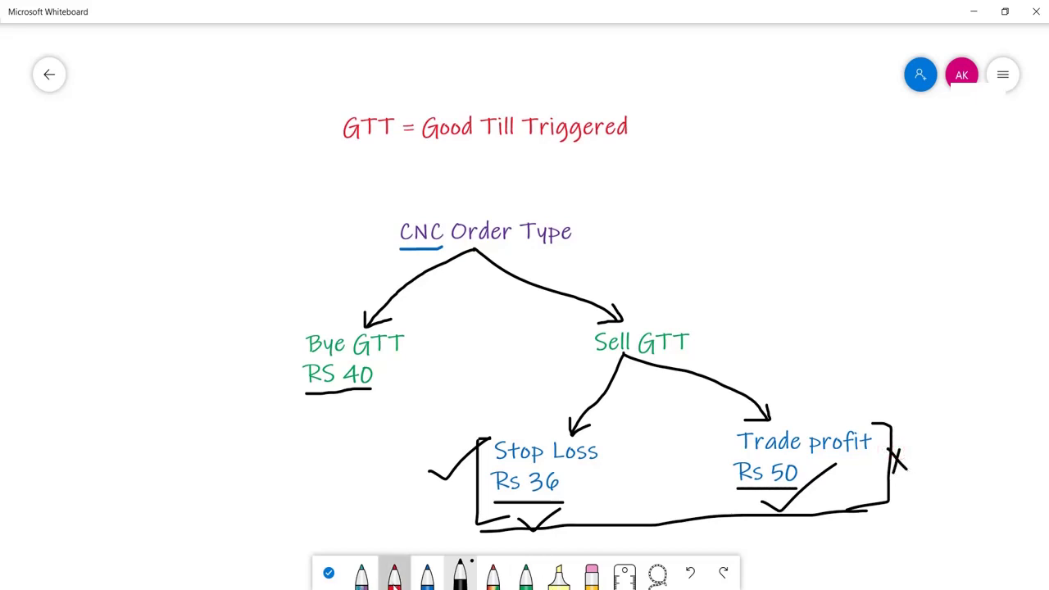
pyautogui.click(394, 576)
pyautogui.moveTo(900, 489); pyautogui.dragTo(949, 441)
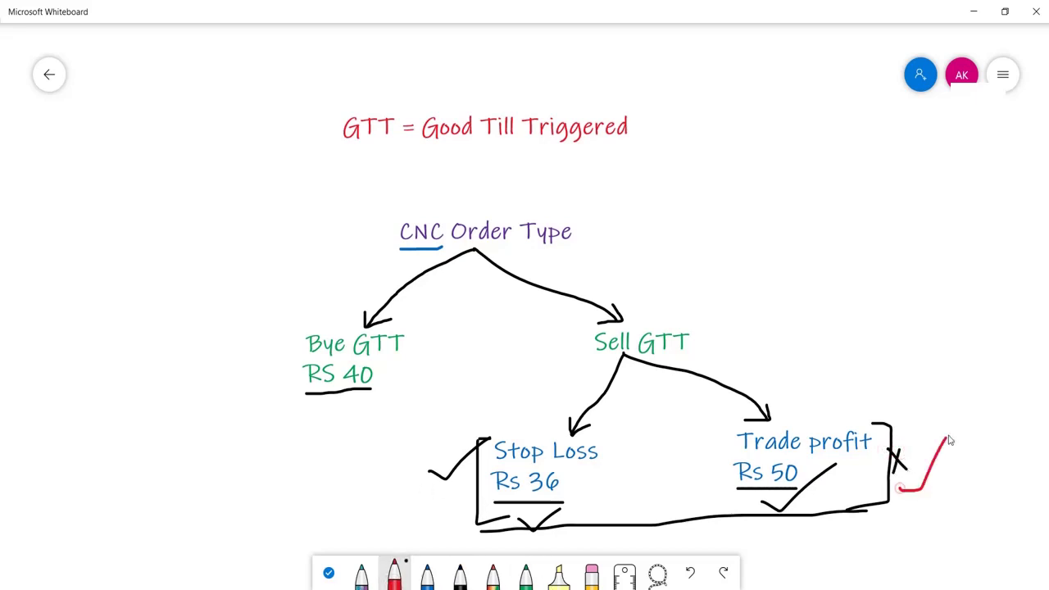
pyautogui.moveTo(437, 494)
pyautogui.mouseDown()
pyautogui.moveTo(468, 521)
pyautogui.moveTo(441, 519)
pyautogui.mouseUp()
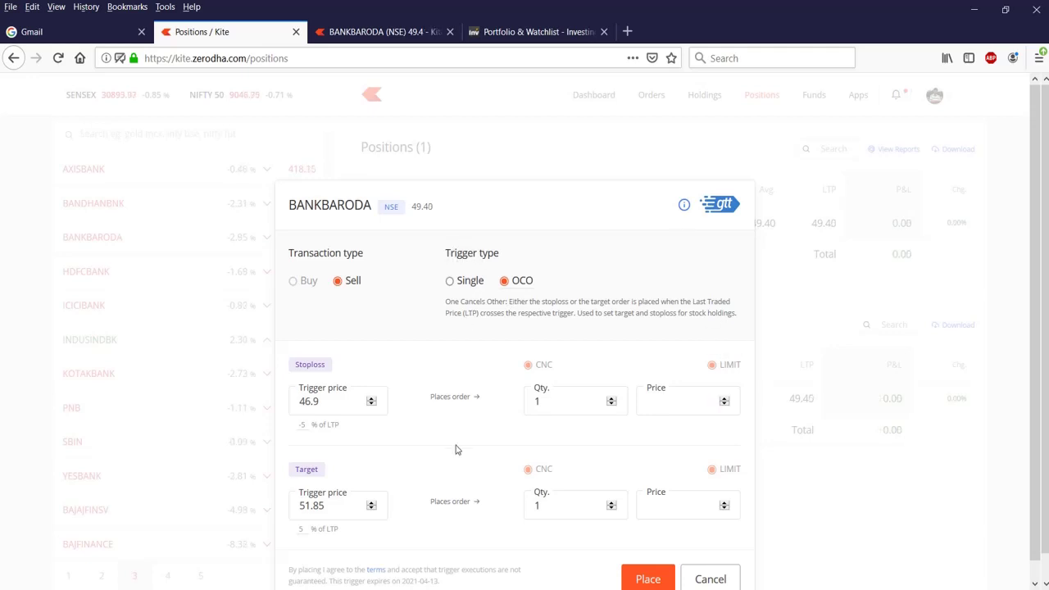
# In the Kite OCO sell GTT for BANKBARODA, set both the stoploss trigger price and its limit price to 49.30.
pyautogui.scroll(-1, 492, 250)
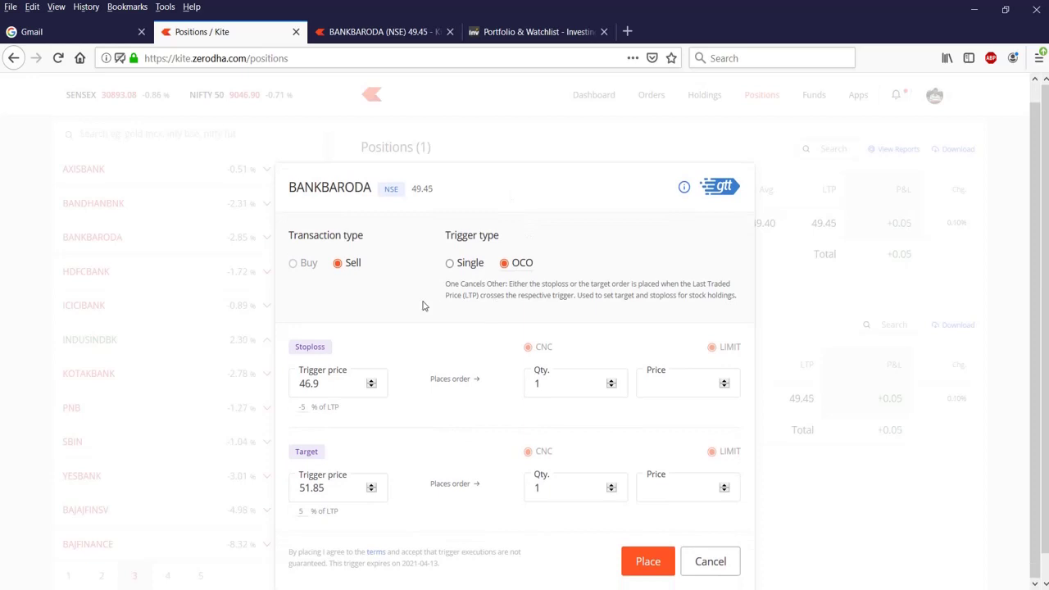
pyautogui.click(329, 379)
pyautogui.moveTo(330, 378); pyautogui.dragTo(304, 383)
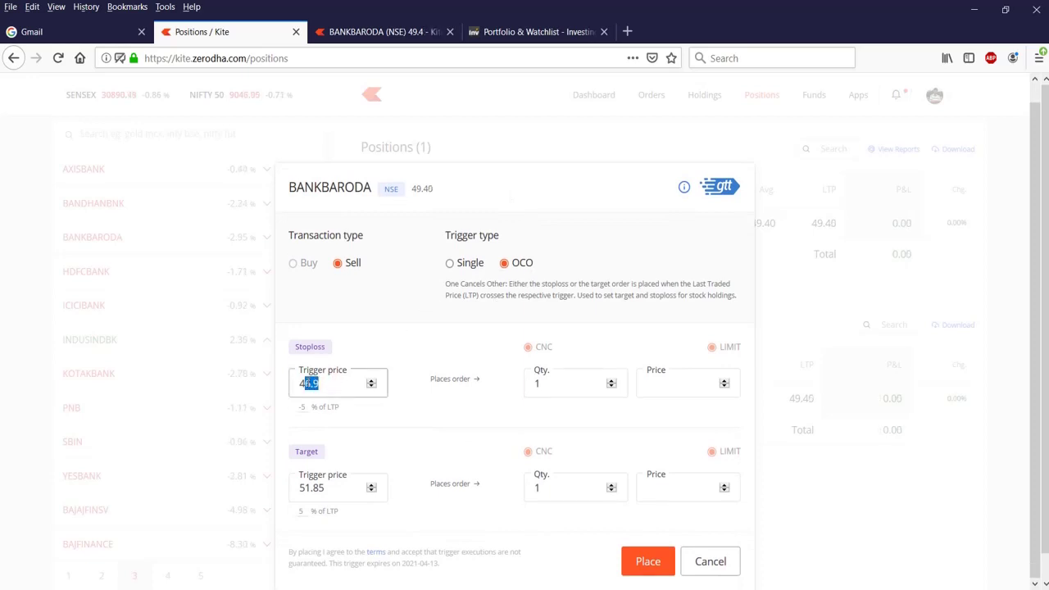
pyautogui.click(308, 345)
pyautogui.click(323, 378)
pyautogui.press('BackSpace')
pyautogui.press('BackSpace')
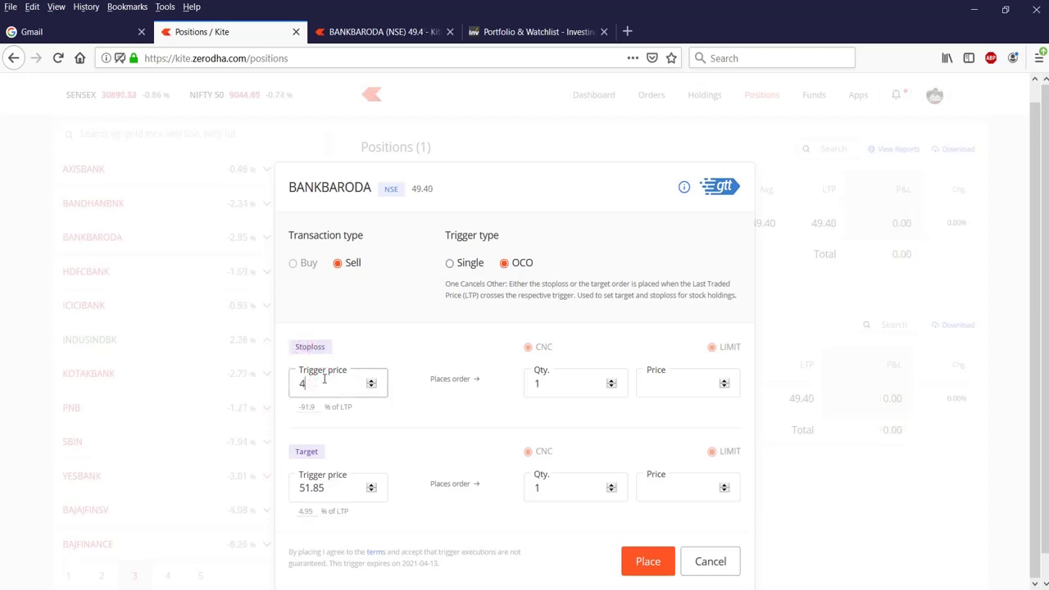
pyautogui.write('9.30')
pyautogui.click(649, 382)
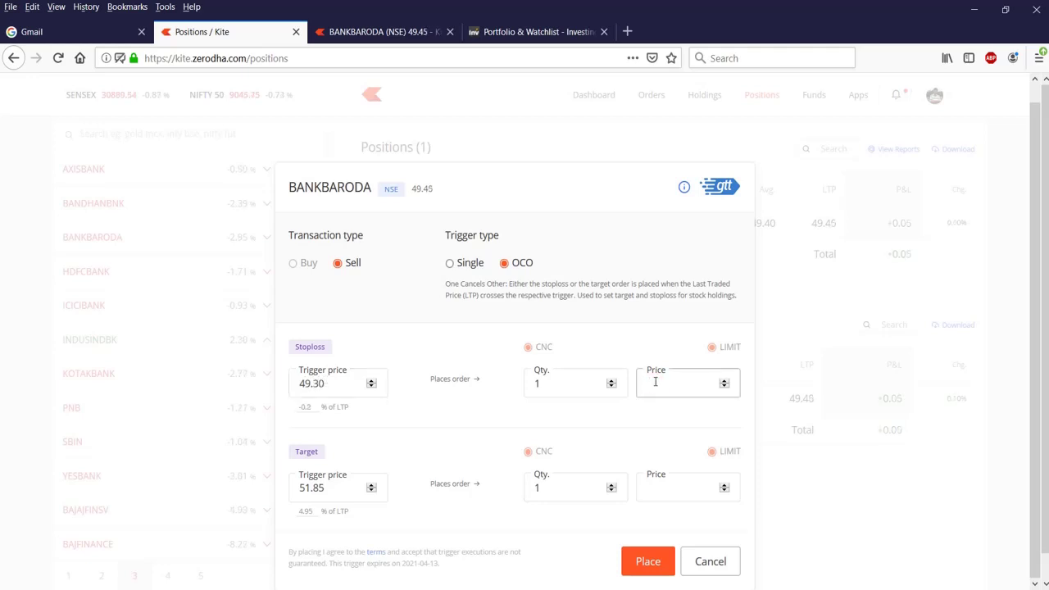
pyautogui.write('49.30')
# Set both the target trigger price and its limit price to 49.50.
pyautogui.doubleClick(337, 490)
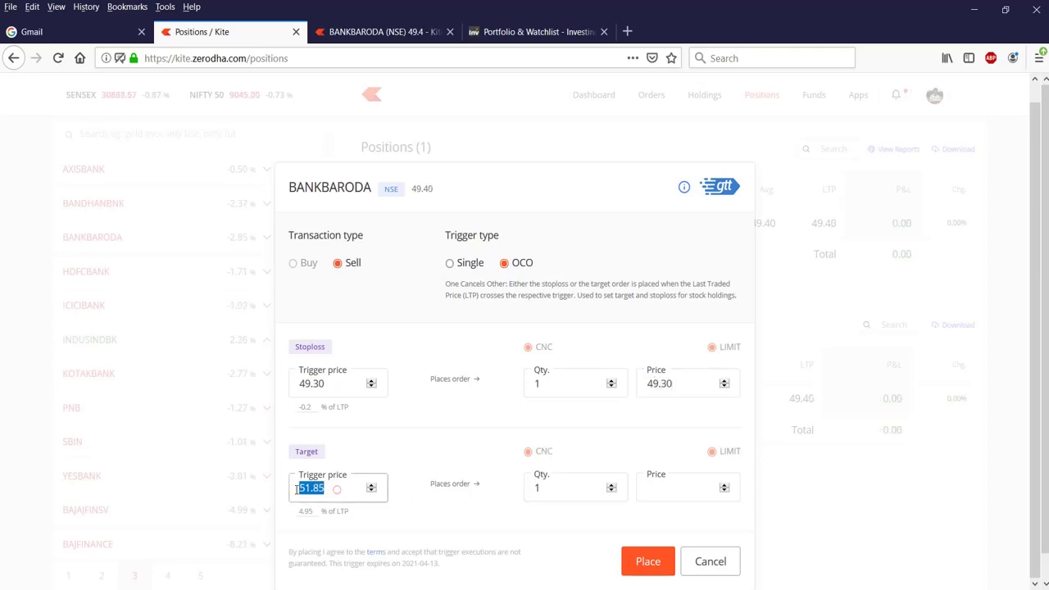
pyautogui.write('49.50')
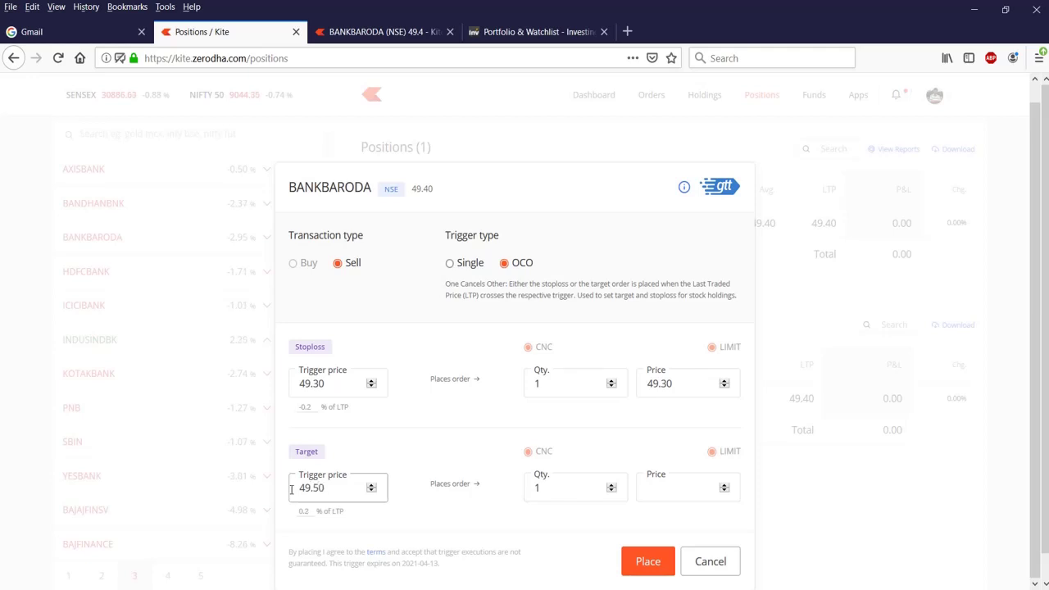
pyautogui.click(568, 490)
pyautogui.press('Tab')
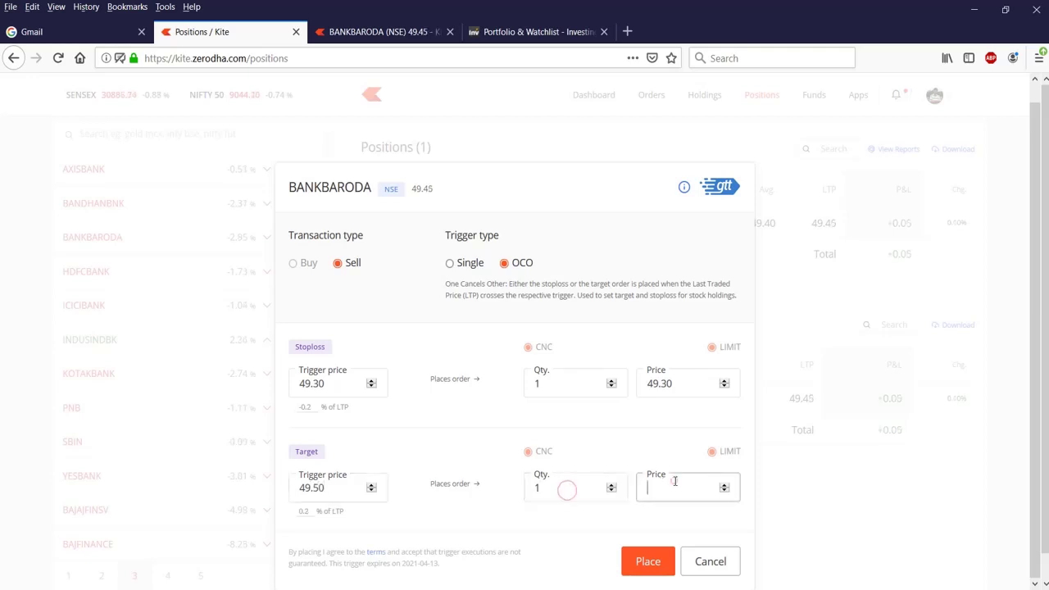
pyautogui.write('49.50')
# Check the Stop Loss and Trade profit diagram in Microsoft Whiteboard and the BANKBARODA price chart, and return to the GTT form.
pyautogui.hotkey('alt', 'Tab')
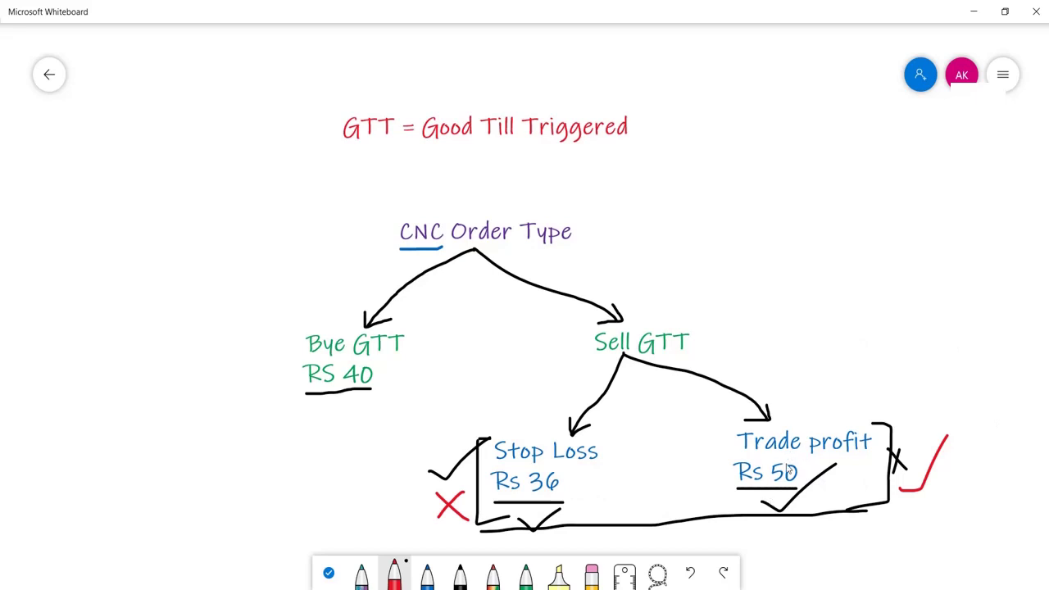
pyautogui.hotkey('alt', 'Tab')
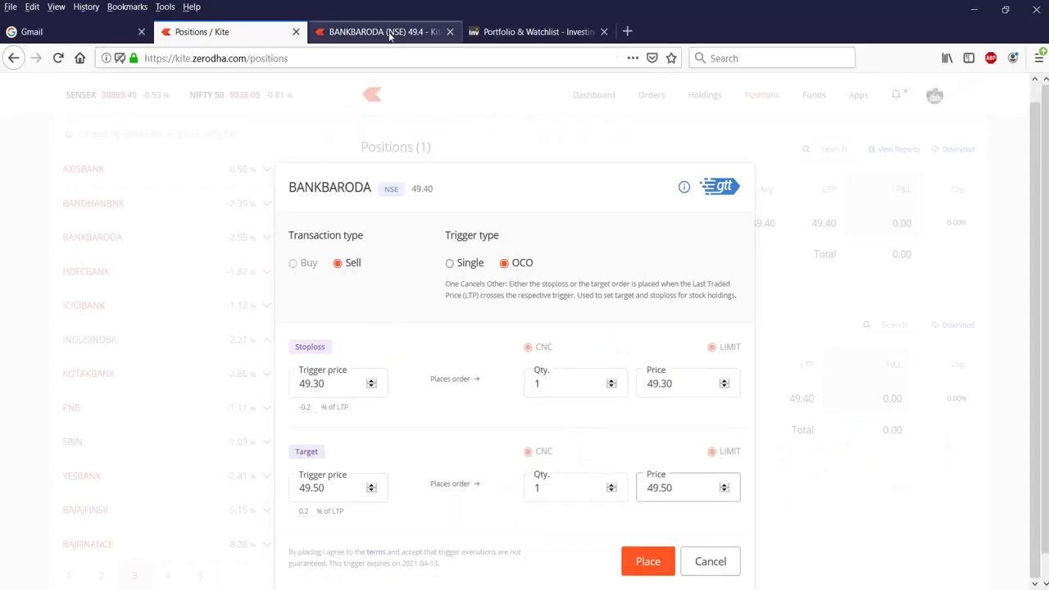
pyautogui.click(361, 31)
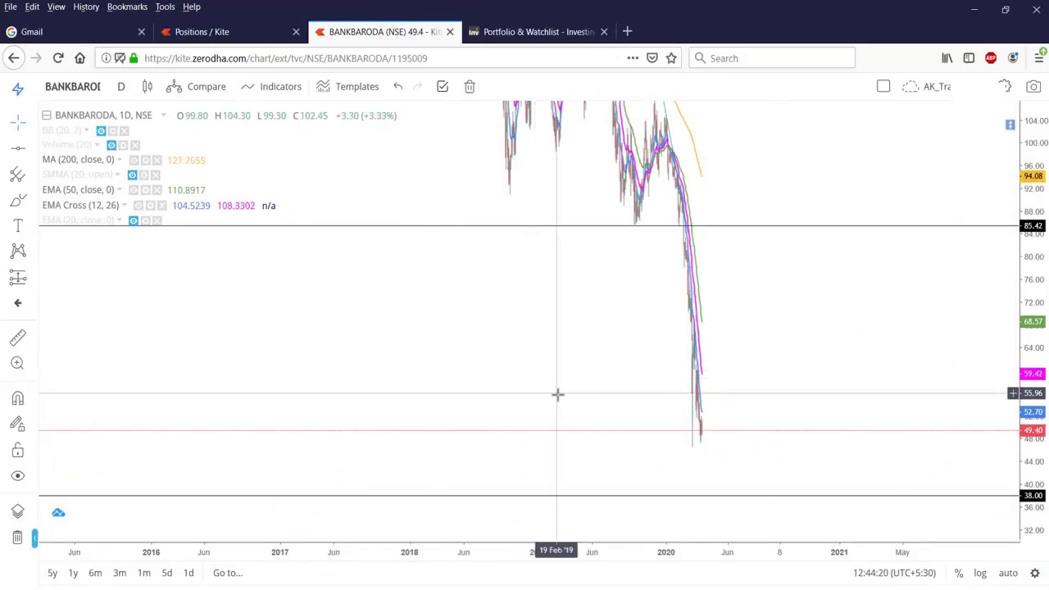
pyautogui.scroll(-2, 557, 394)
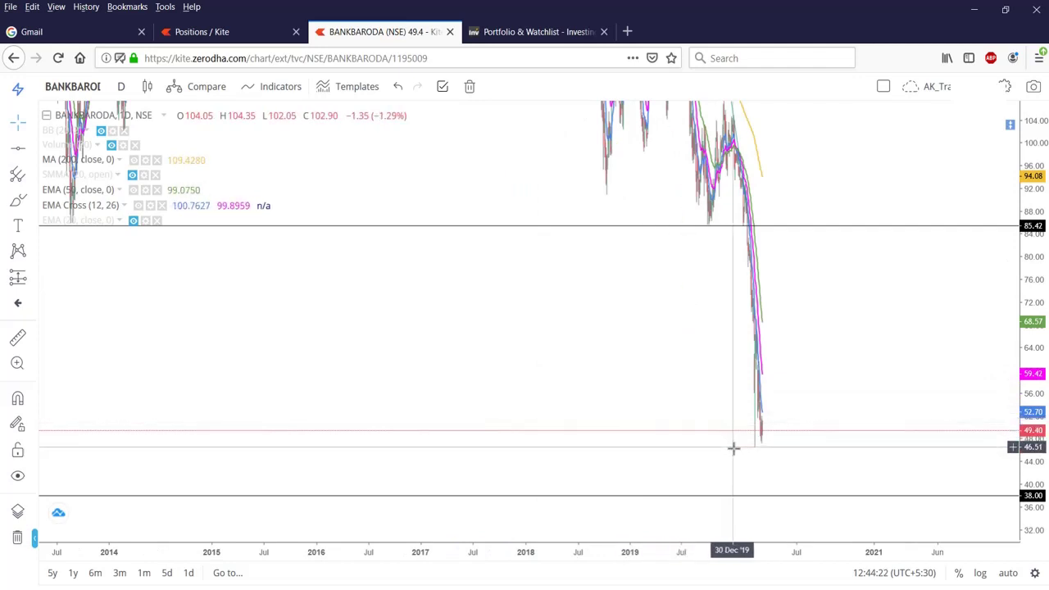
pyautogui.scroll(-3, 730, 458)
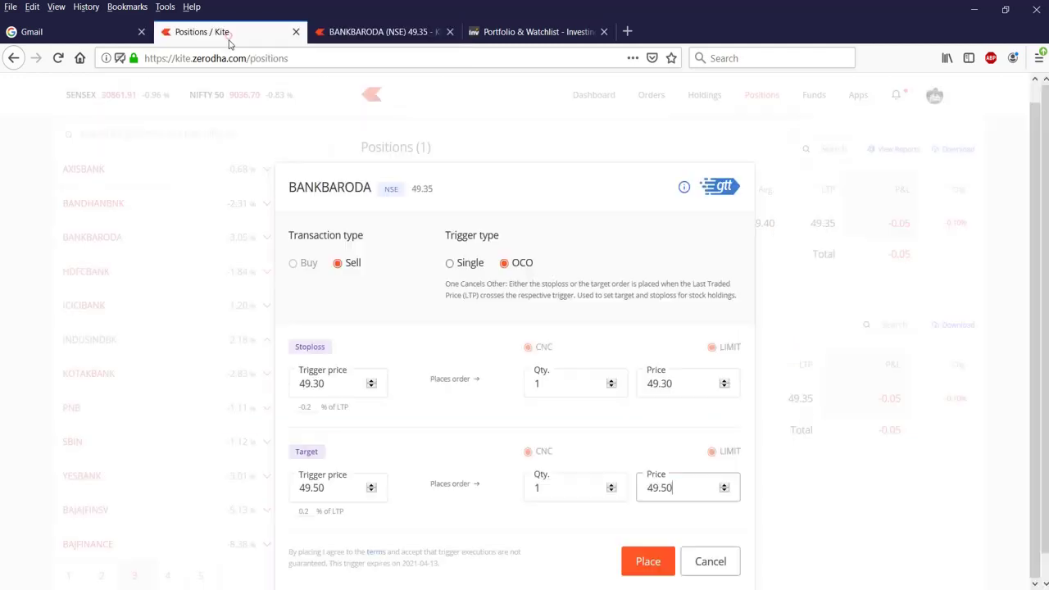
pyautogui.click(223, 33)
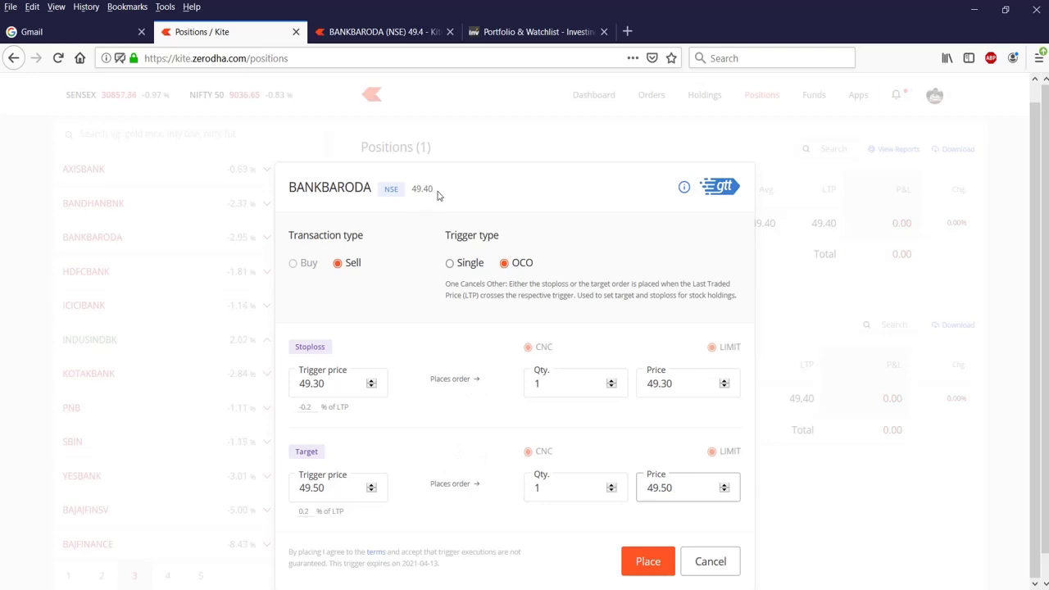
# Try placing the sell GTT, change the stoploss trigger price and limit price to 49.20, and place the order.
pyautogui.click(647, 564)
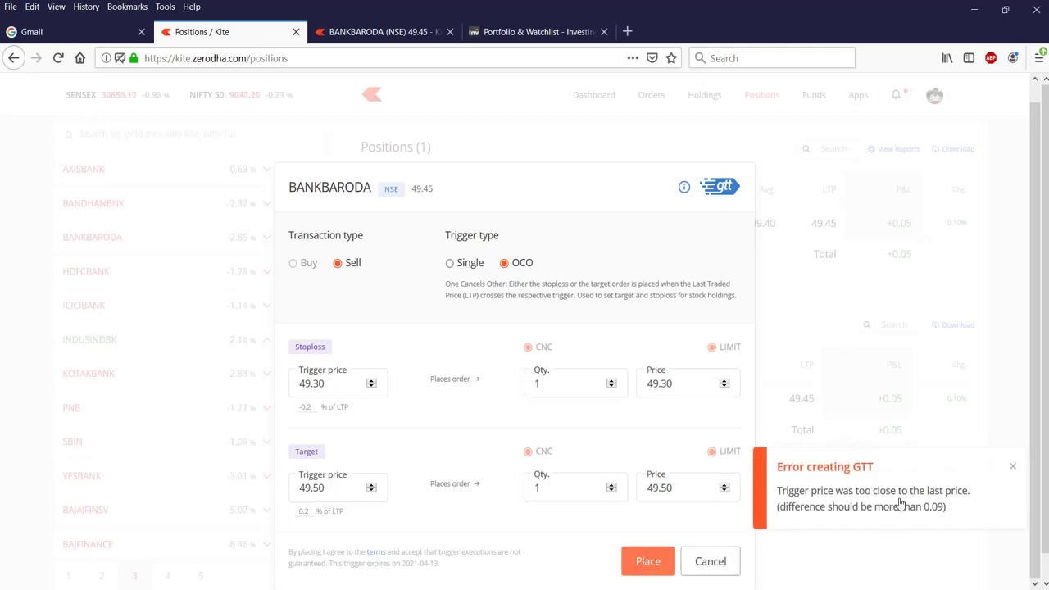
pyautogui.click(1014, 473)
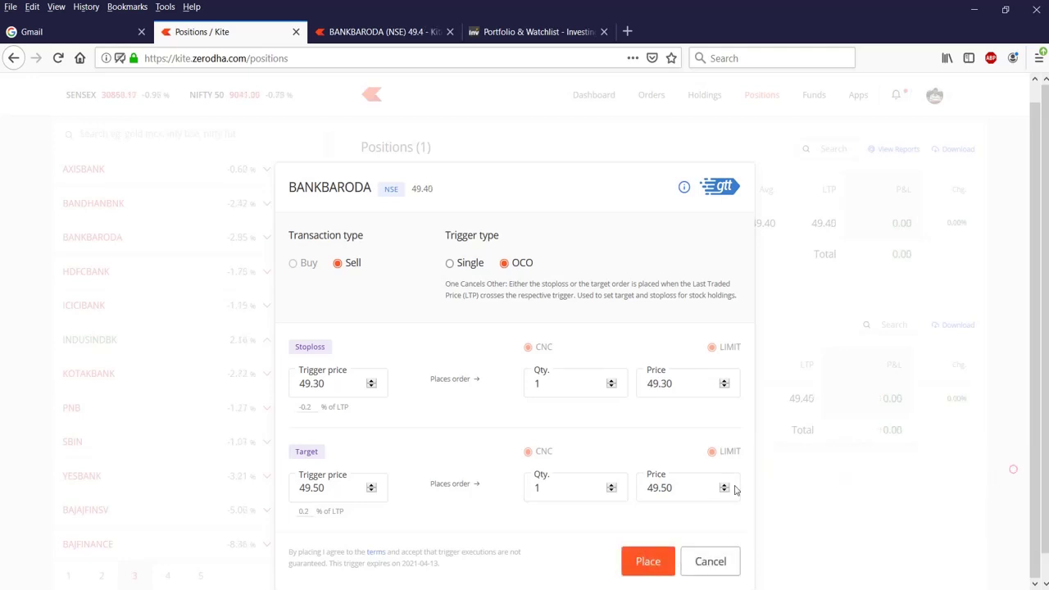
pyautogui.click(336, 387)
pyautogui.write('20')
pyautogui.click(699, 383)
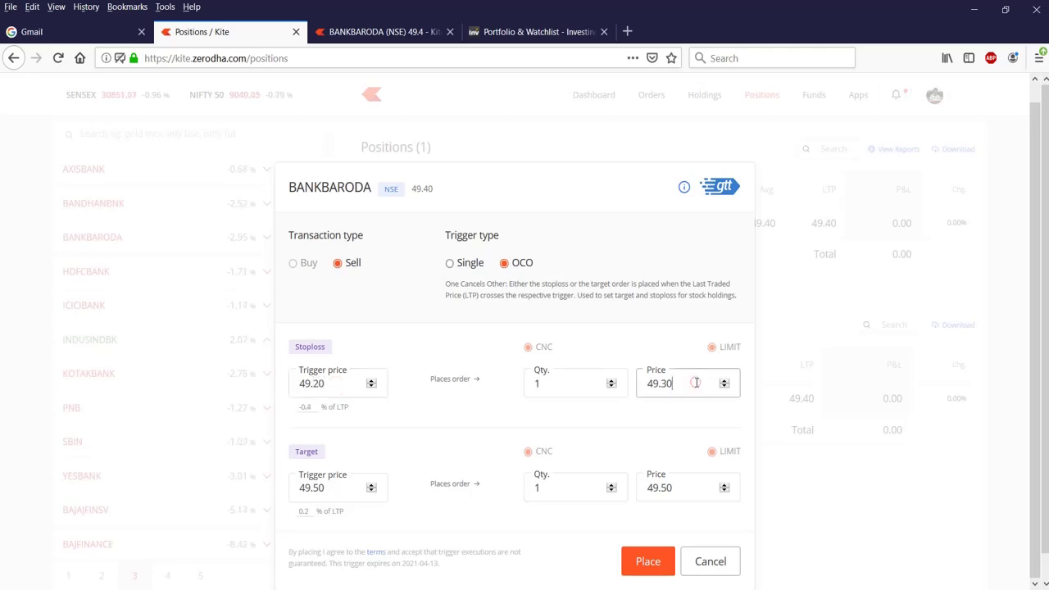
pyautogui.press('BackSpace')
pyautogui.press('BackSpace')
pyautogui.write('20')
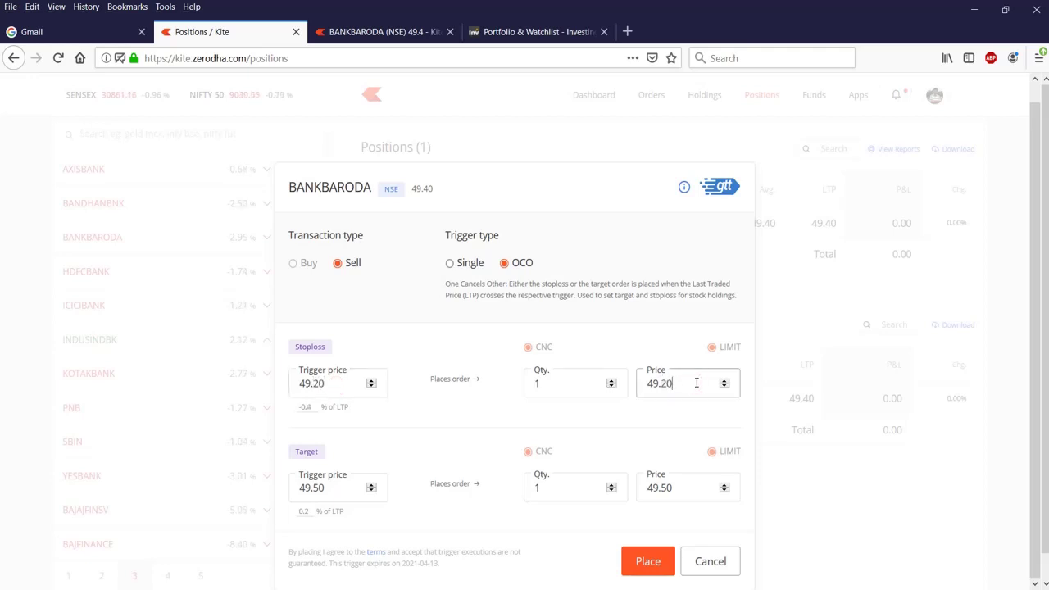
pyautogui.click(647, 562)
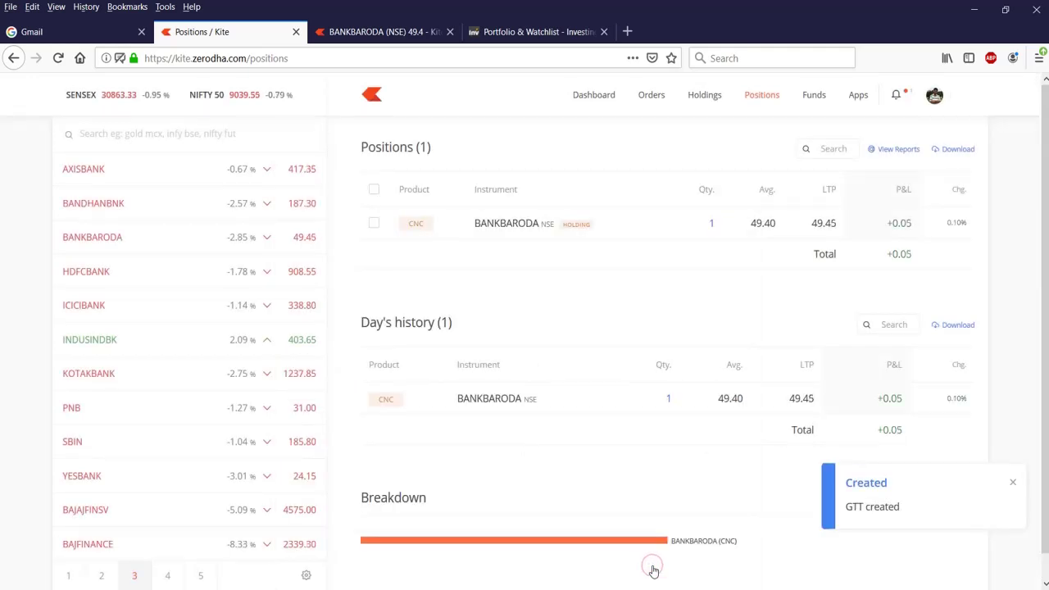
# Review the BANKBARODA entries in the GTT orders list.
pyautogui.click(652, 97)
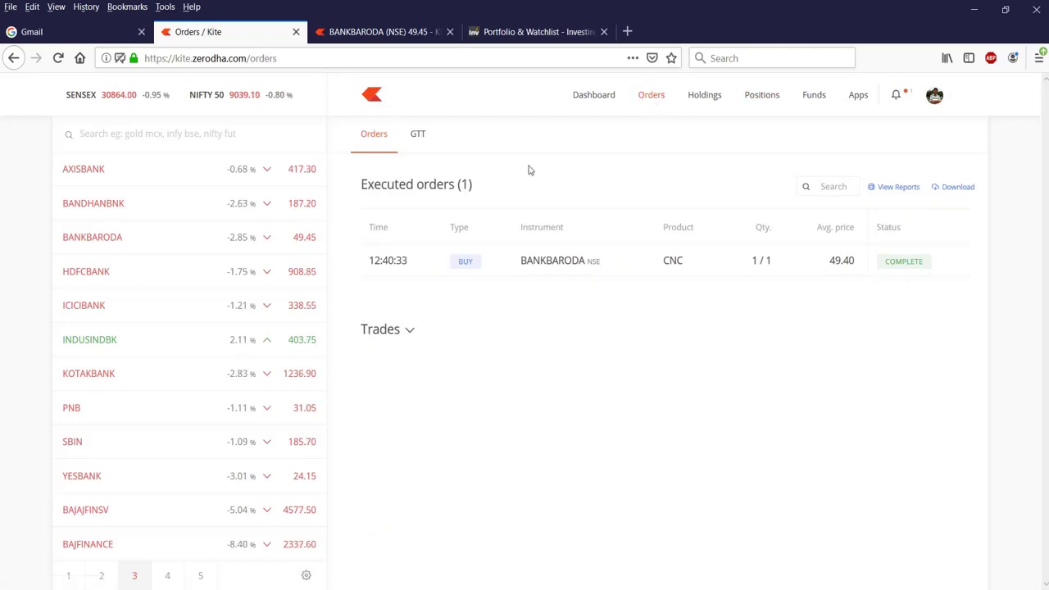
pyautogui.click(418, 134)
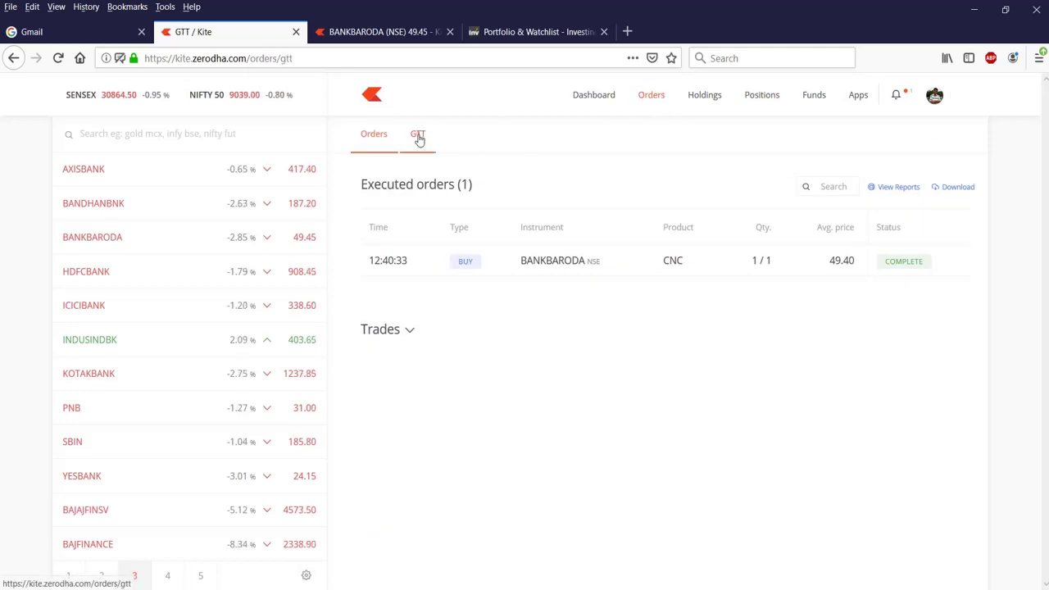
pyautogui.moveTo(744, 320)
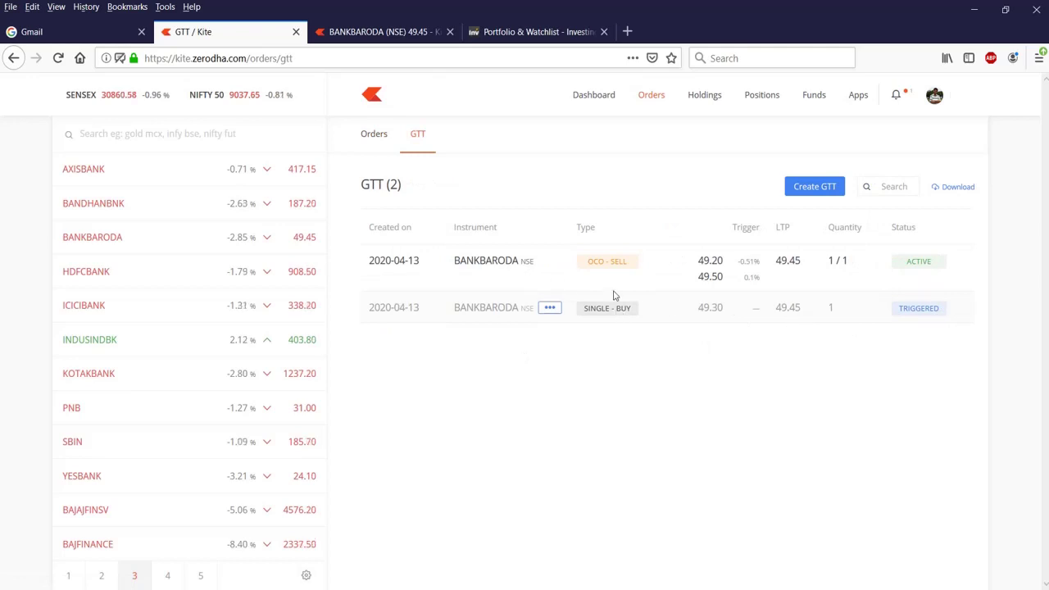
# Highlight the stoploss and target trigger prices of the BANKBARODA OCO sell entry in turn, and clear the selection.
pyautogui.moveTo(617, 286)
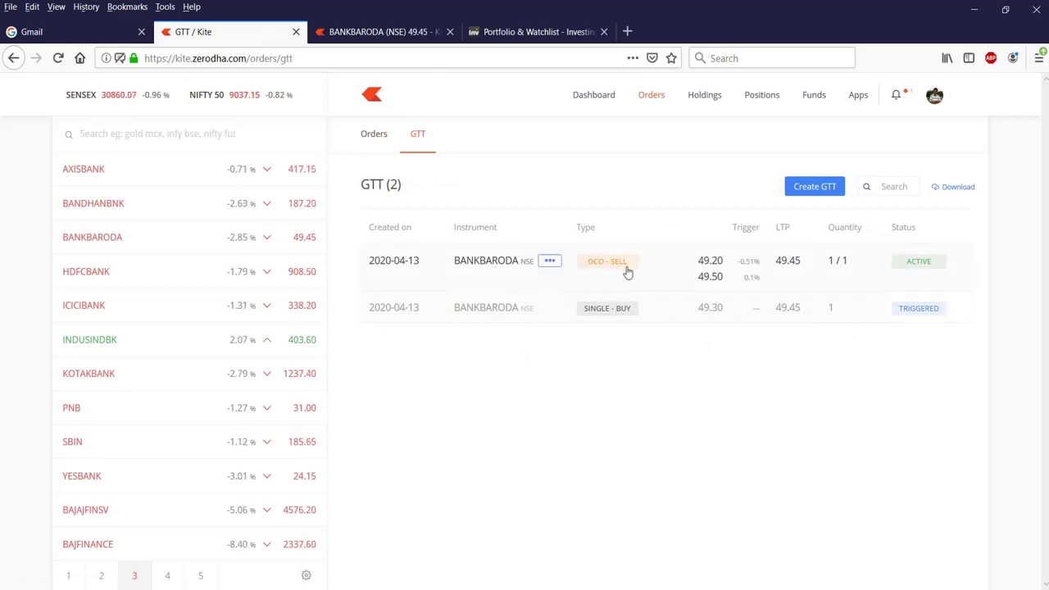
pyautogui.doubleClick(701, 261)
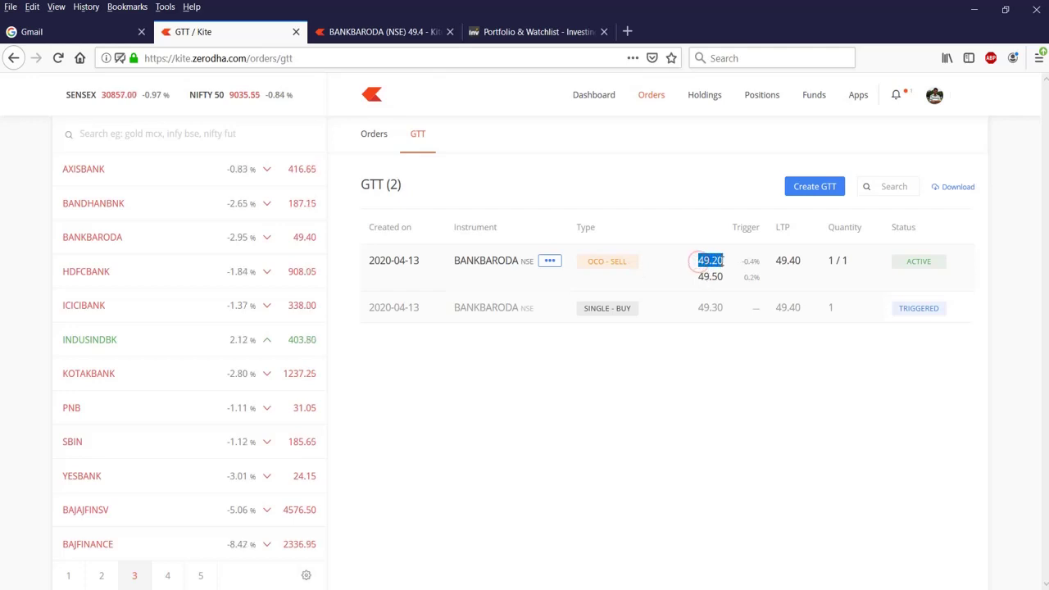
pyautogui.doubleClick(701, 277)
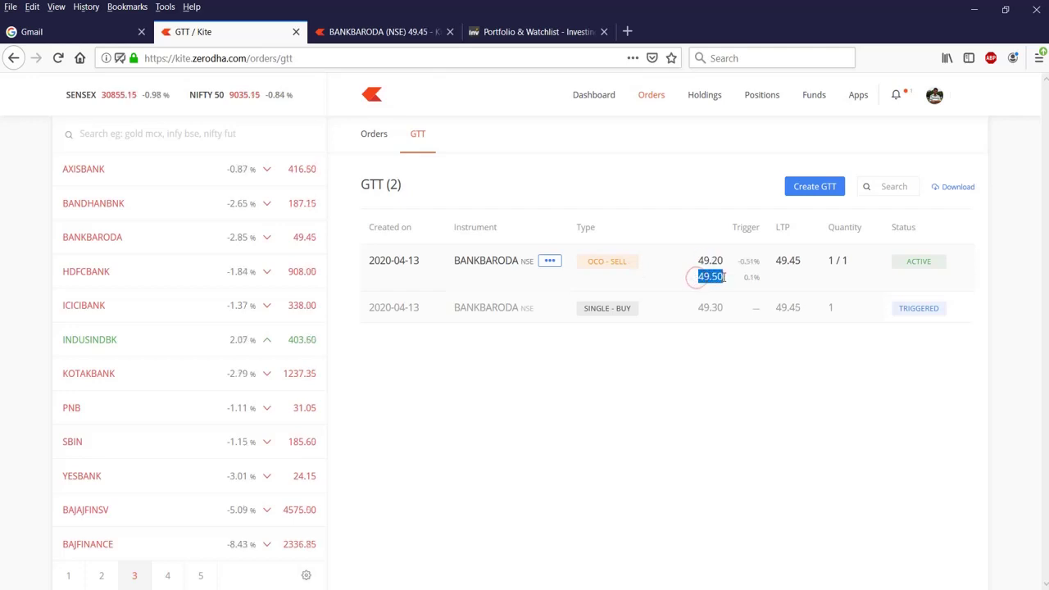
pyautogui.click(793, 357)
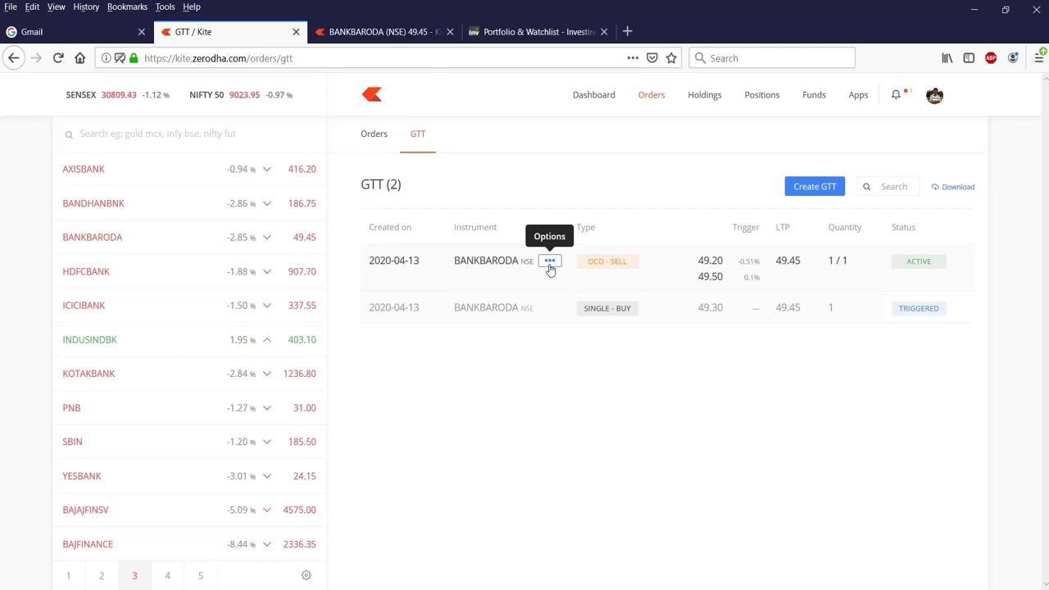
# Open the BANKBARODA OCO sell GTT for modification, examine the stoploss and target percentages of LTP, and cancel without changes.
pyautogui.click(550, 262)
pyautogui.click(489, 297)
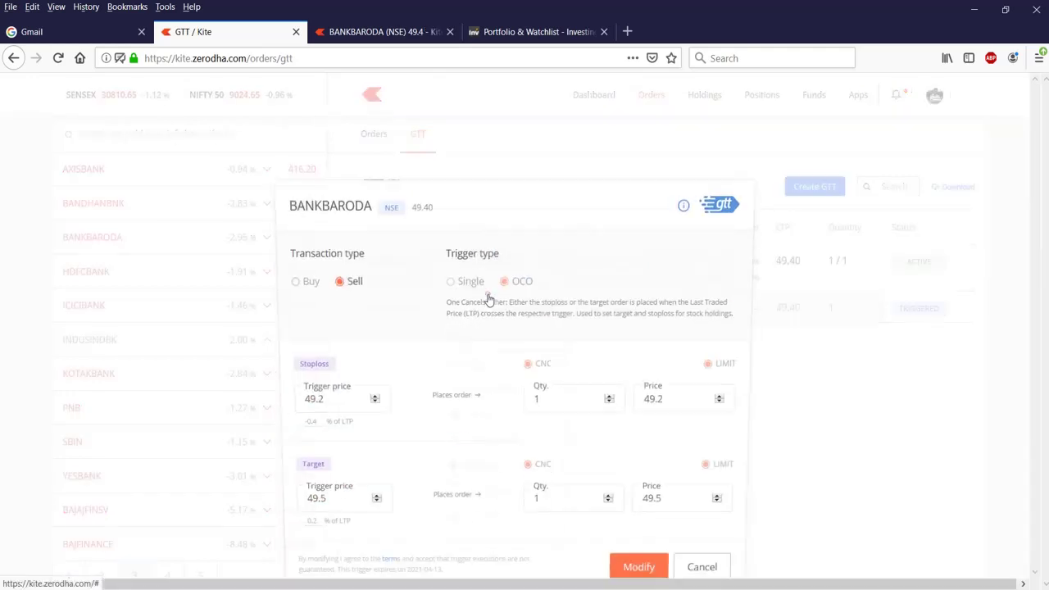
pyautogui.click(308, 425)
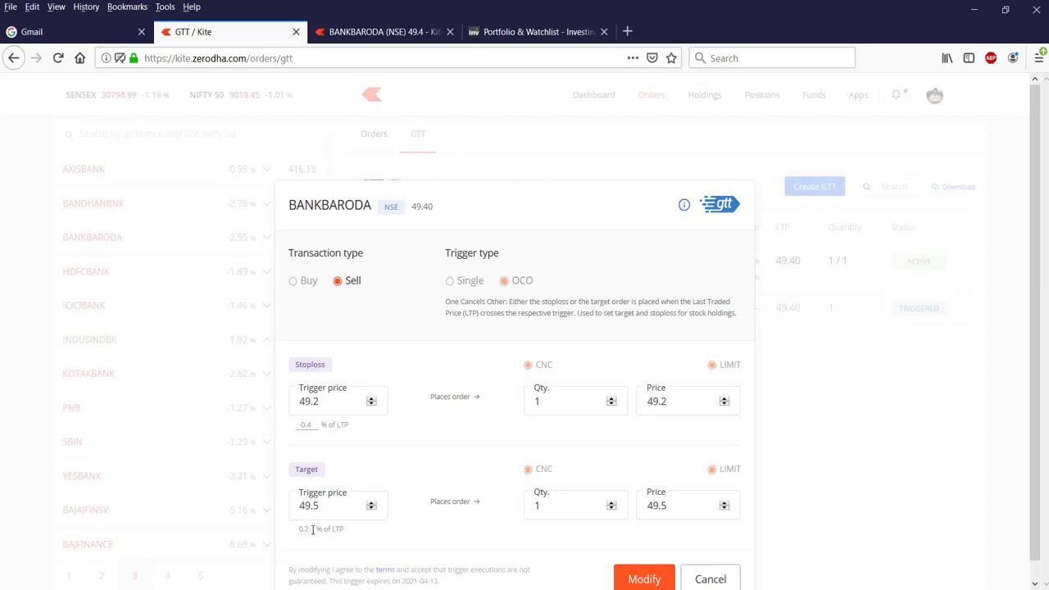
pyautogui.click(309, 432)
pyautogui.click(718, 582)
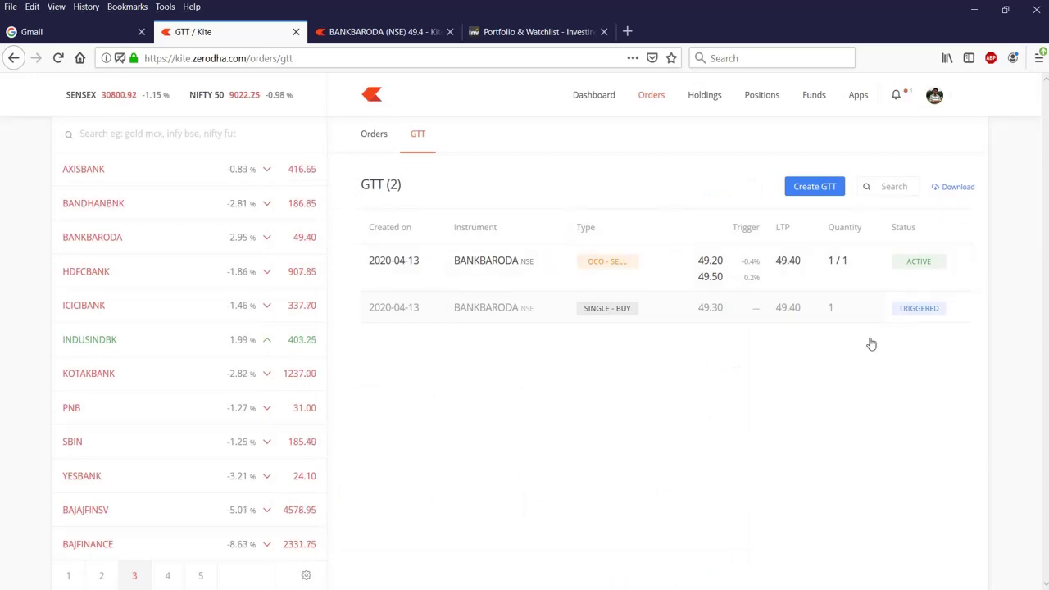
# Reopen the modification form of the active BANKBARODA OCO sell GTT, review its order settings, and cancel it again.
pyautogui.click(550, 262)
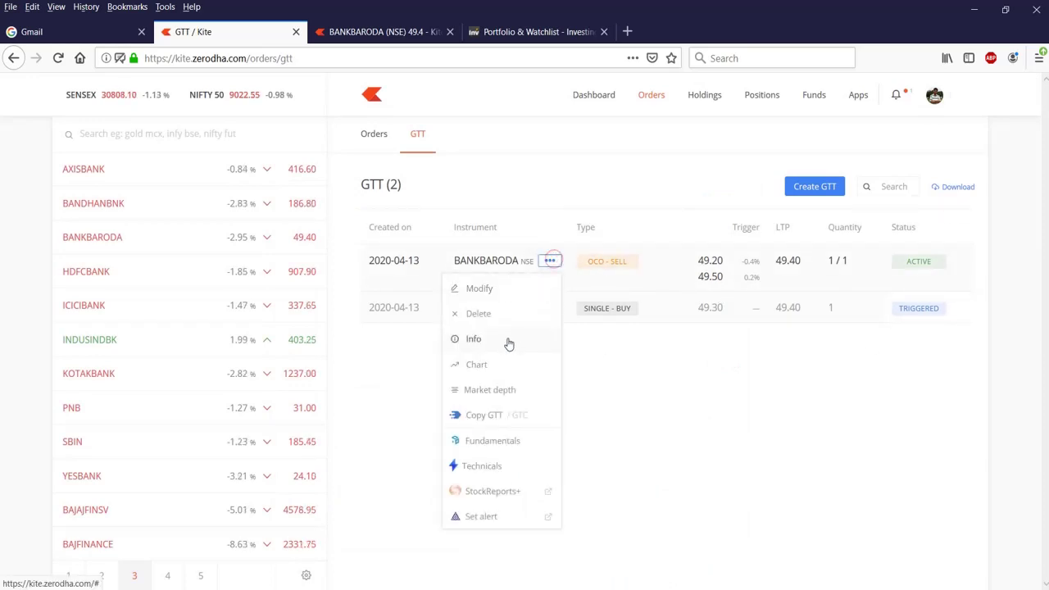
pyautogui.click(492, 291)
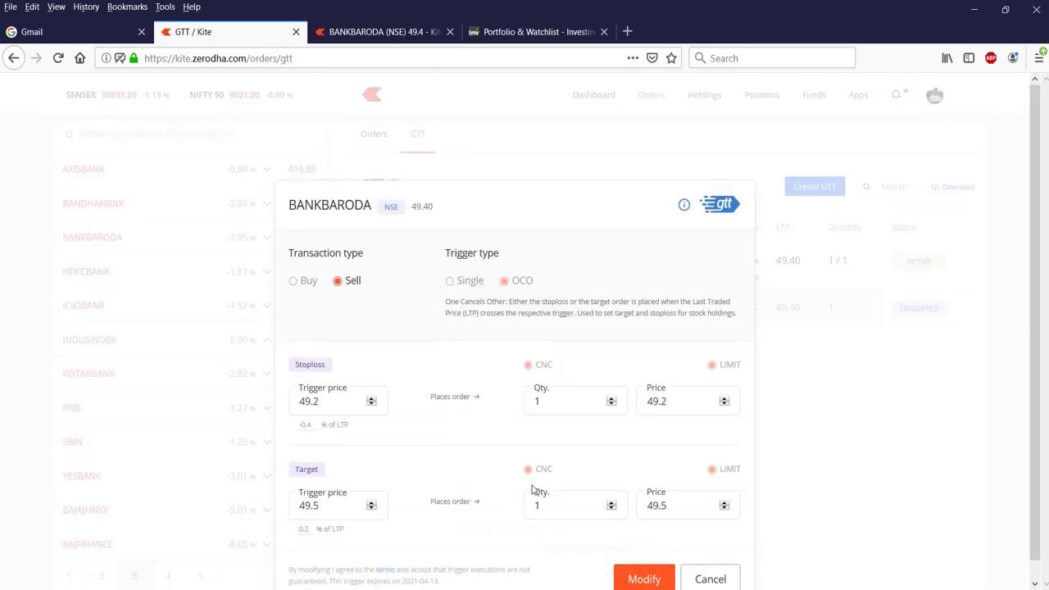
pyautogui.click(710, 579)
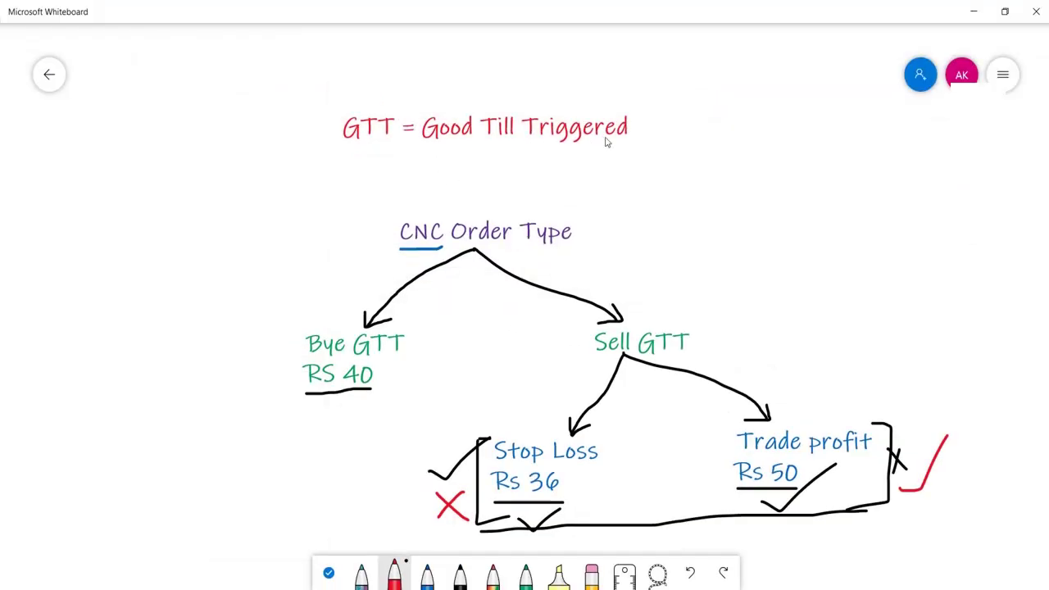
# Return to Zerodha Kite and check the BANKBARODA GTT entries, the executed orders and the positions with their profit and loss.
pyautogui.hotkey('alt', 'Tab')
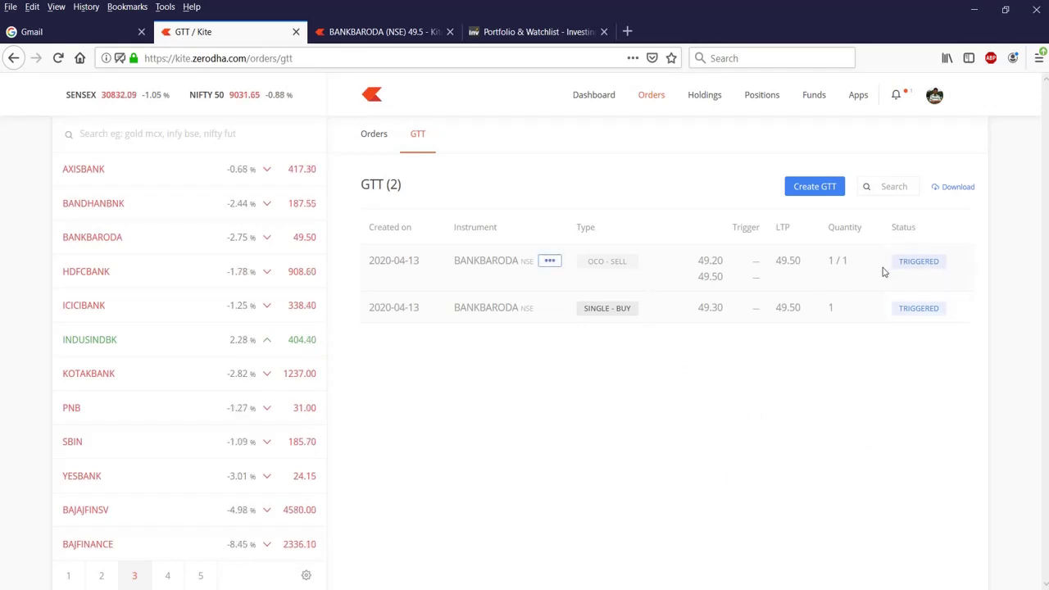
pyautogui.click(372, 139)
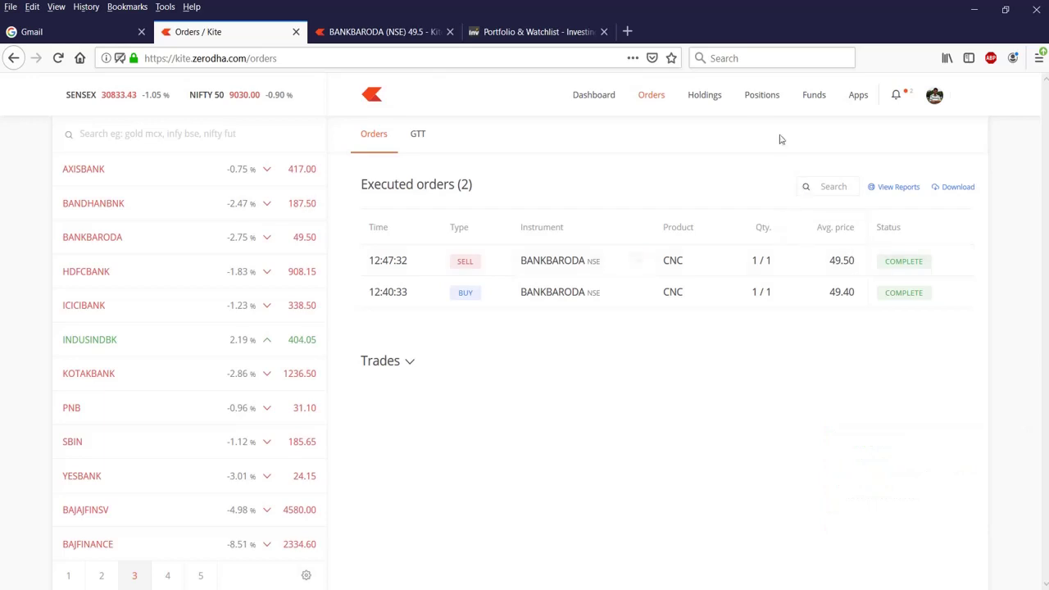
pyautogui.click(761, 97)
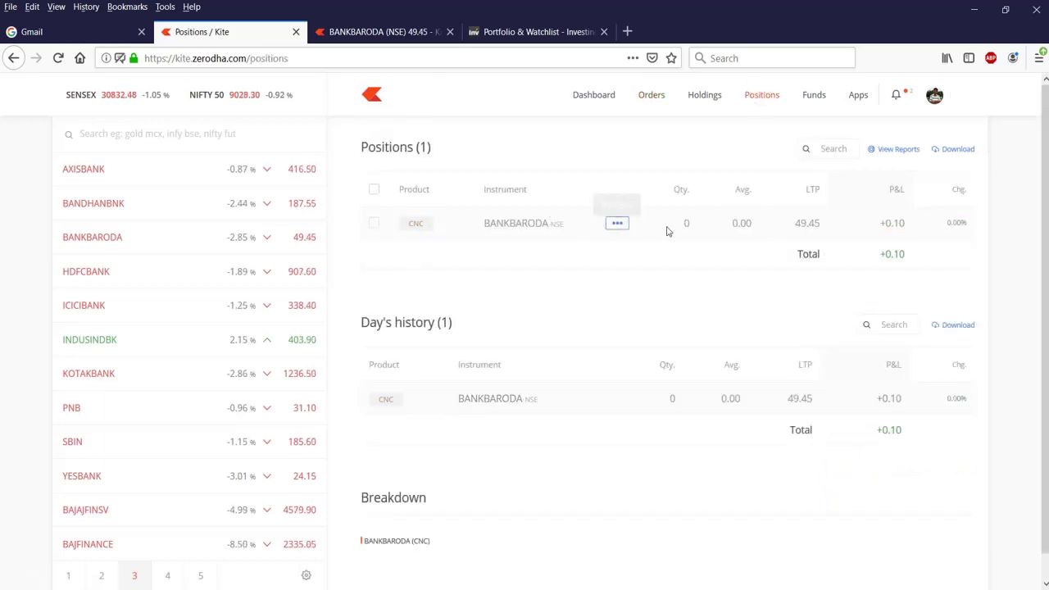
pyautogui.click(650, 96)
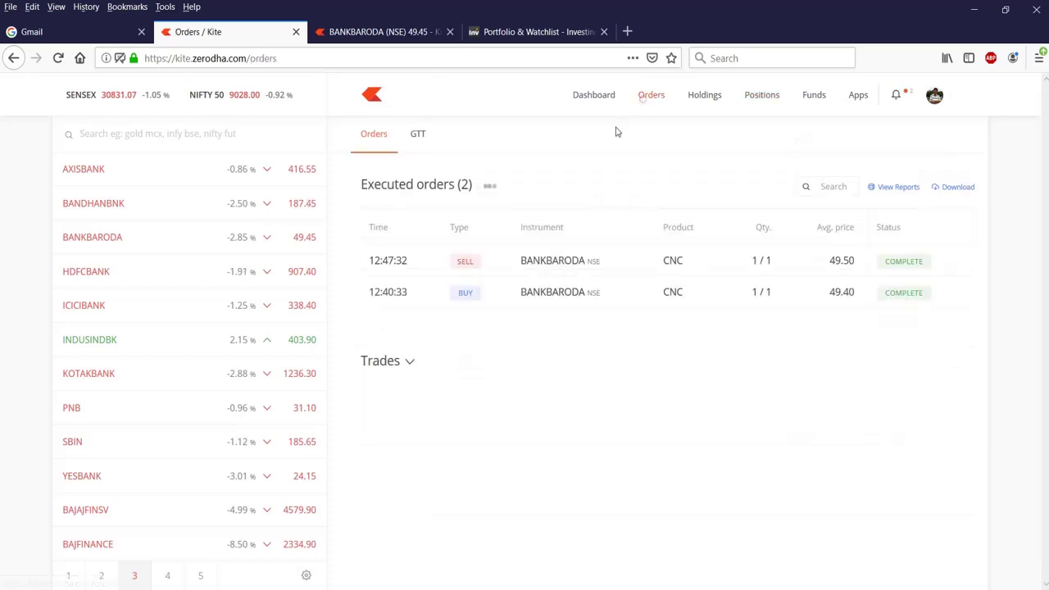
pyautogui.click(418, 136)
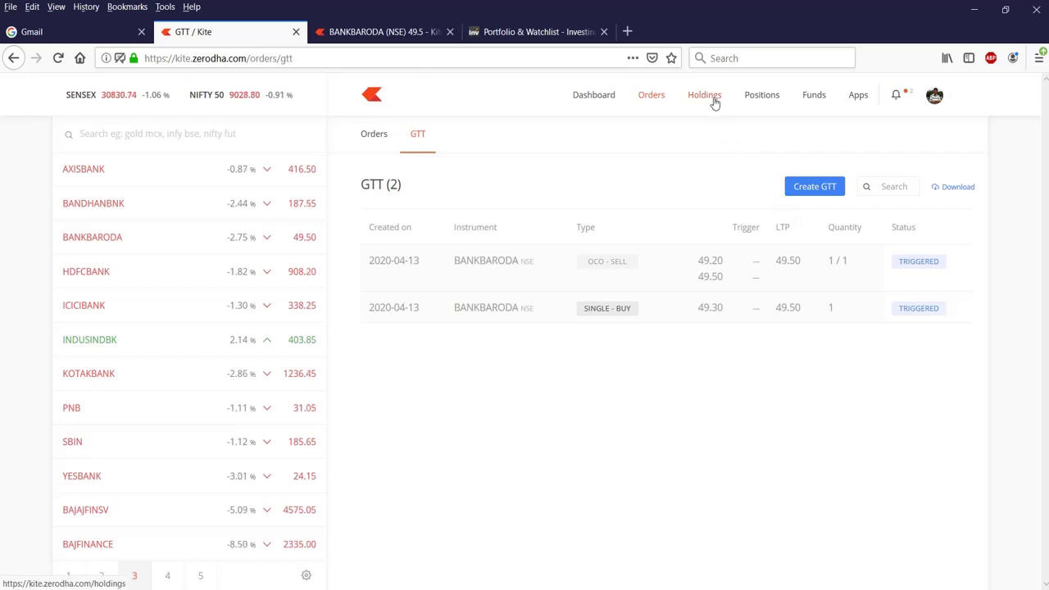
pyautogui.click(761, 95)
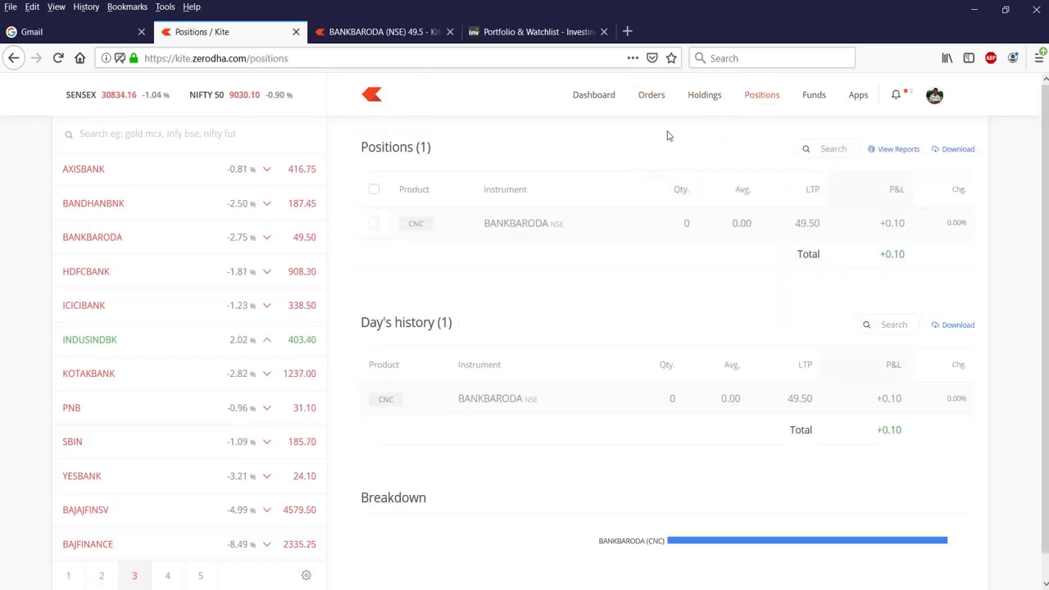
pyautogui.click(652, 96)
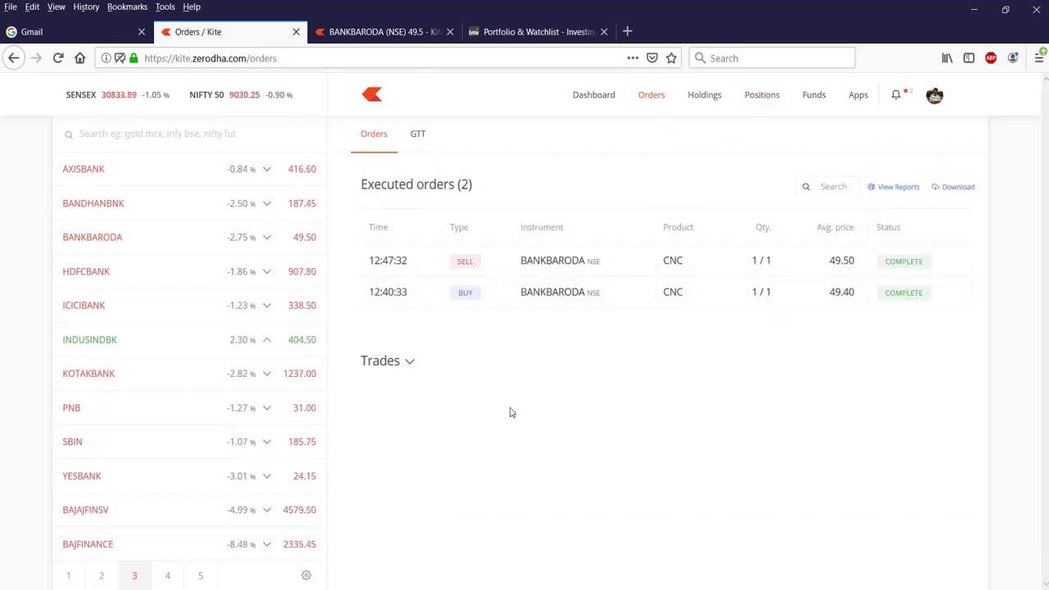
# Switch to Microsoft Whiteboard, draw red brackets beside Bye GTT, Stop Loss and Trade profit, and return to the Kite orders page.
pyautogui.click(389, 558)
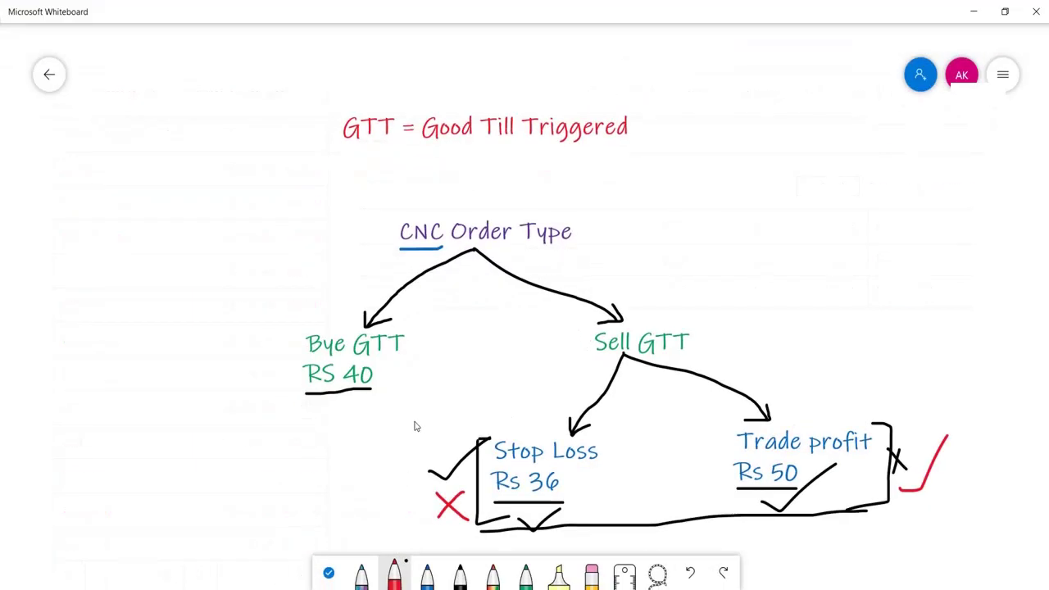
pyautogui.moveTo(313, 324)
pyautogui.mouseDown()
pyautogui.moveTo(273, 328)
pyautogui.moveTo(279, 418)
pyautogui.moveTo(323, 417)
pyautogui.mouseUp()
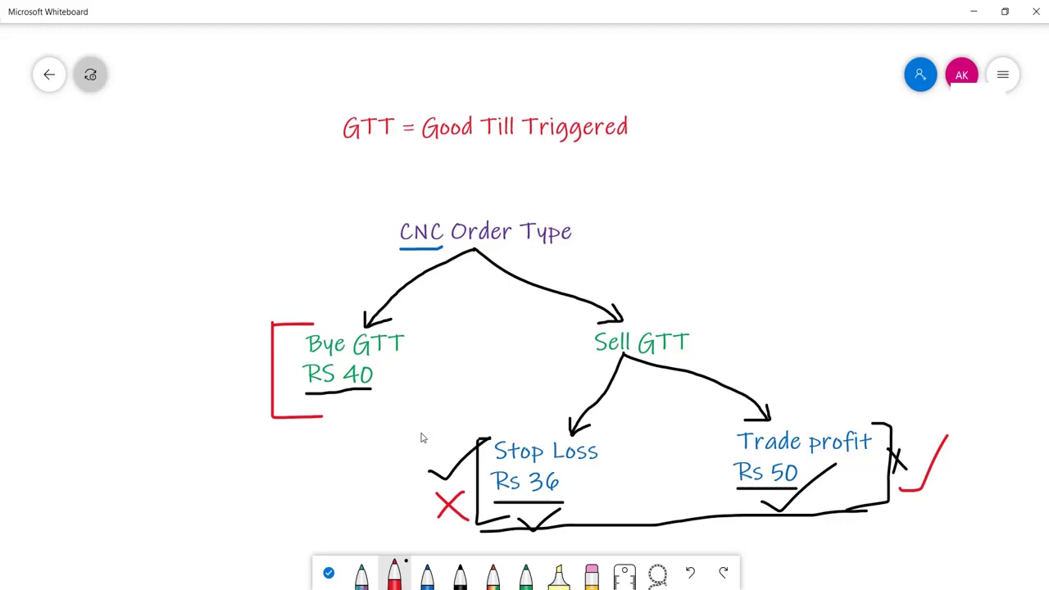
pyautogui.moveTo(437, 431)
pyautogui.mouseDown()
pyautogui.moveTo(421, 433)
pyautogui.moveTo(423, 492)
pyautogui.moveTo(461, 538)
pyautogui.mouseUp()
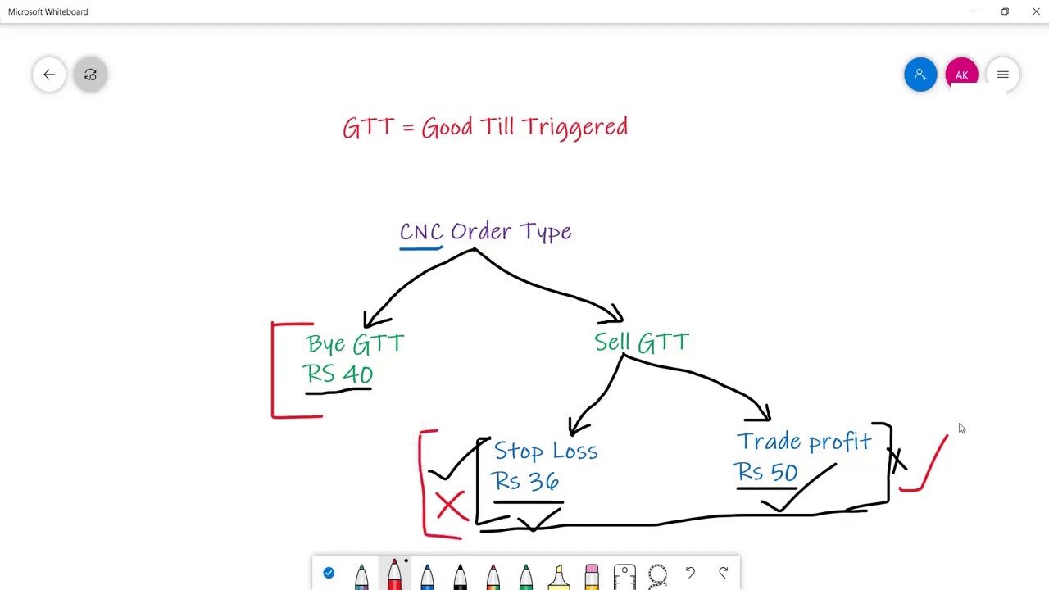
pyautogui.moveTo(905, 411)
pyautogui.mouseDown()
pyautogui.moveTo(936, 409)
pyautogui.moveTo(981, 494)
pyautogui.moveTo(949, 517)
pyautogui.moveTo(898, 529)
pyautogui.mouseUp()
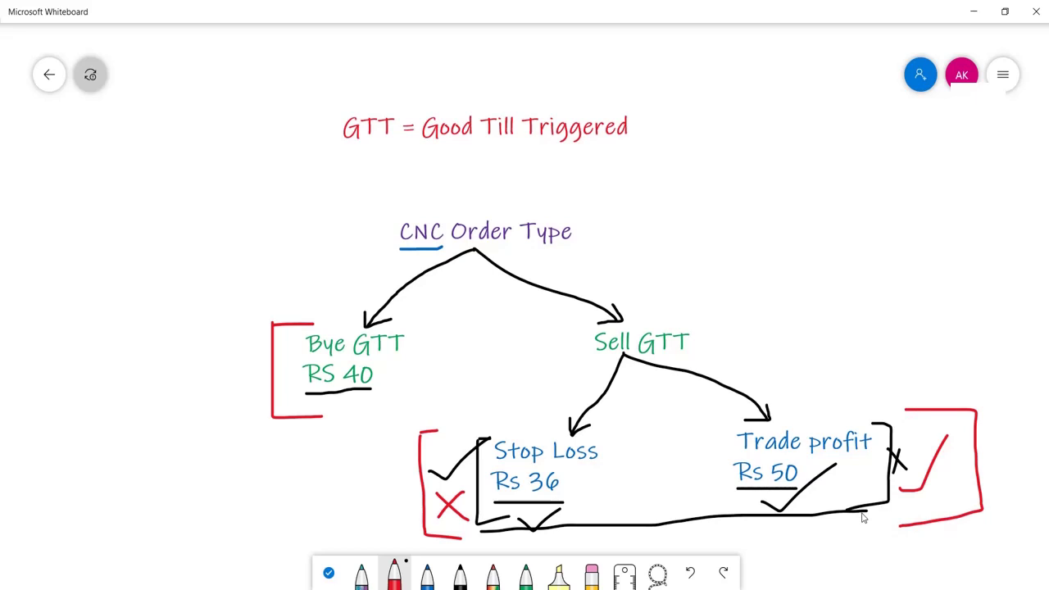
pyautogui.hotkey('alt', 'Tab')
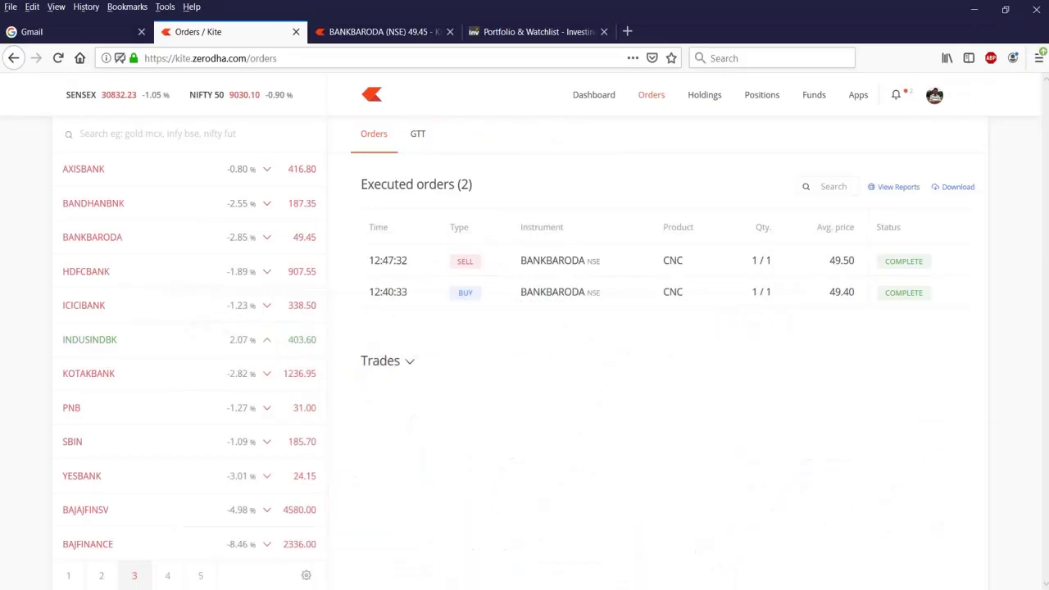